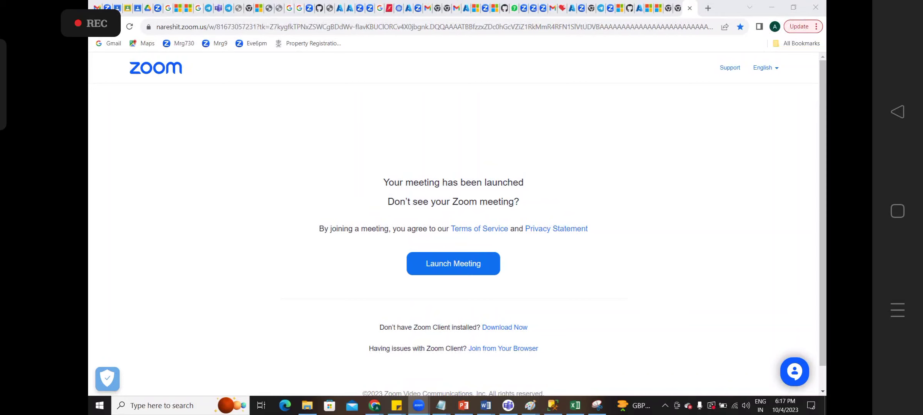
# Open the Azure portal at portal.azure.com
pyautogui.click(274, 182)
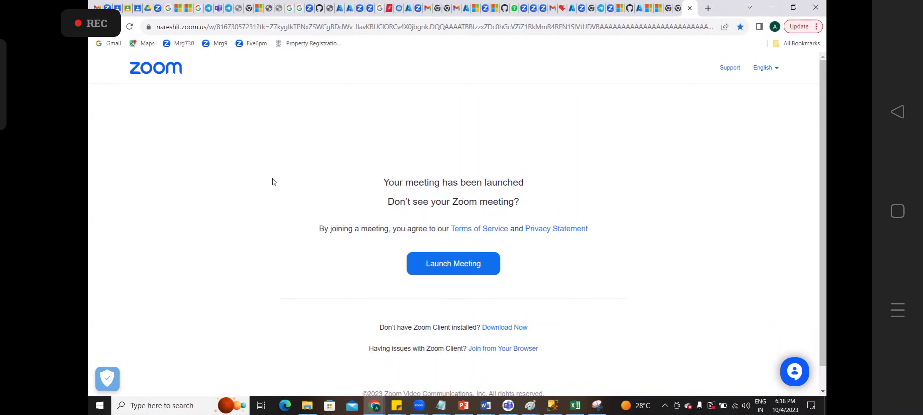
pyautogui.click(213, 27)
pyautogui.write('portal.azure.com')
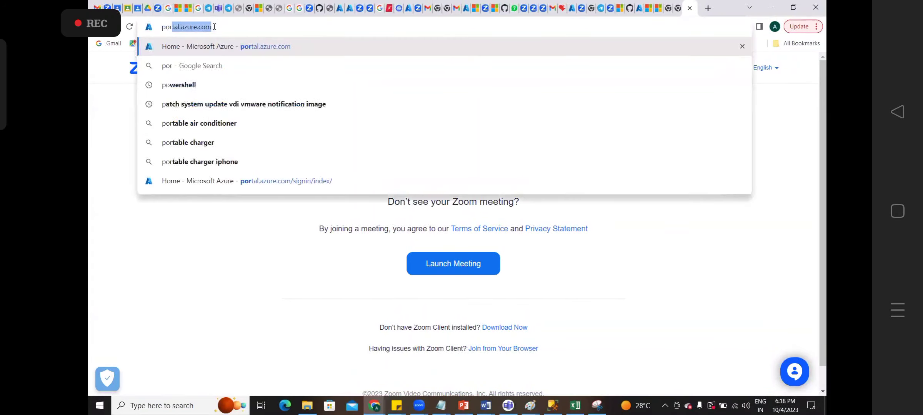
pyautogui.press('Return')
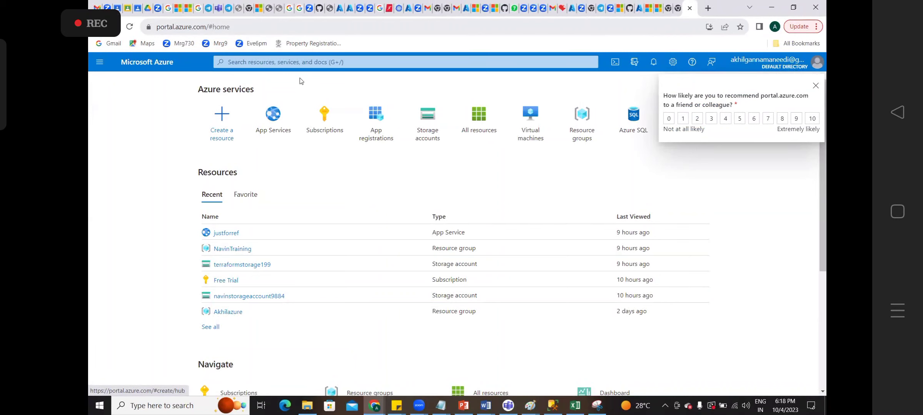
# Try to find the Azure Active Directory service by searching the portal for "azure active dire"
pyautogui.click(283, 63)
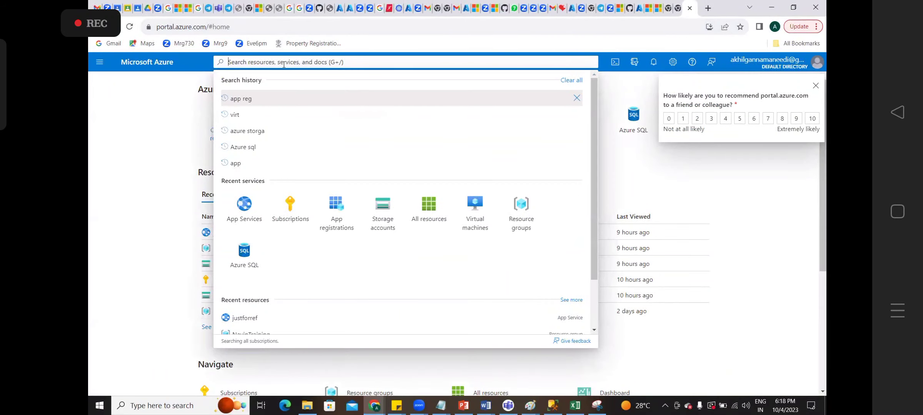
pyautogui.write('azure a')
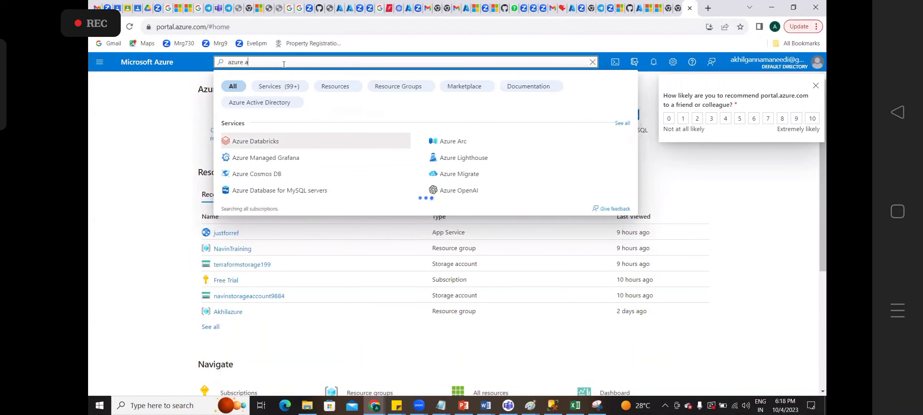
pyautogui.write('ctive di')
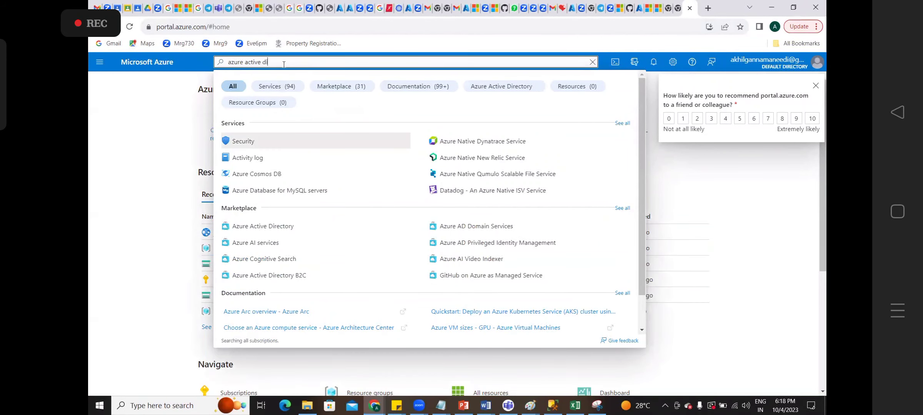
pyautogui.write('re')
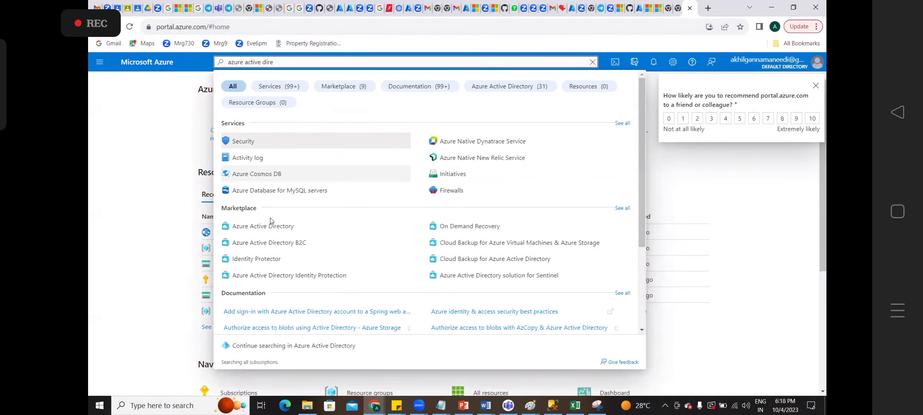
pyautogui.press('Escape')
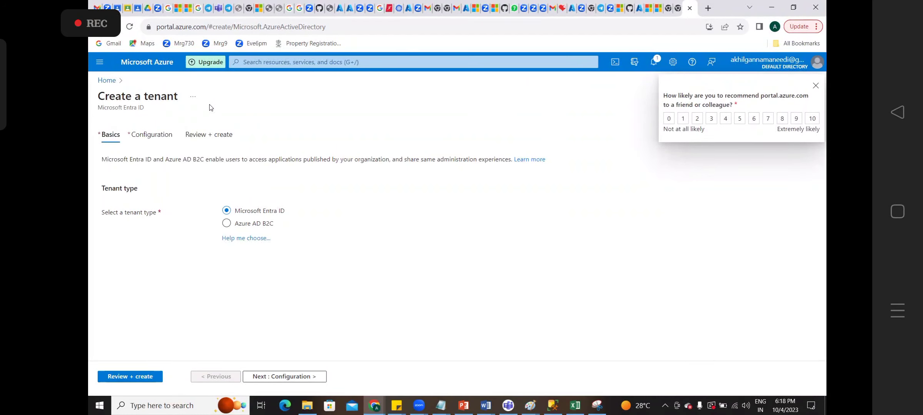
# Search the portal for "entra", open the Microsoft Entra ID service and dismiss the feedback survey
pyautogui.click(251, 61)
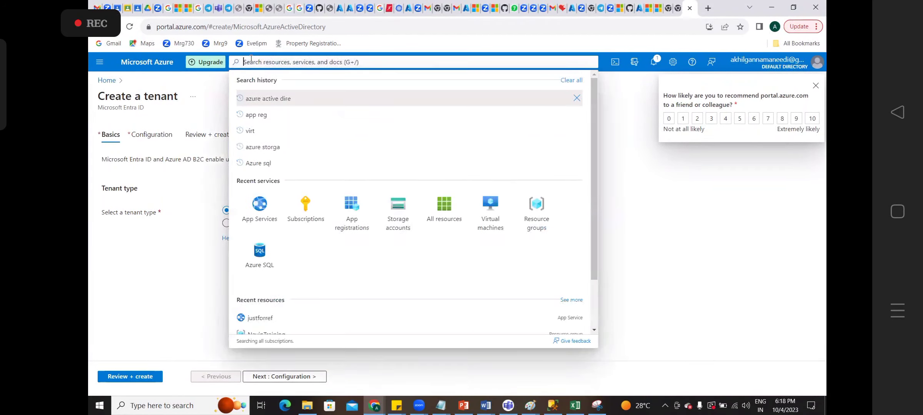
pyautogui.write('et')
pyautogui.write('ntra')
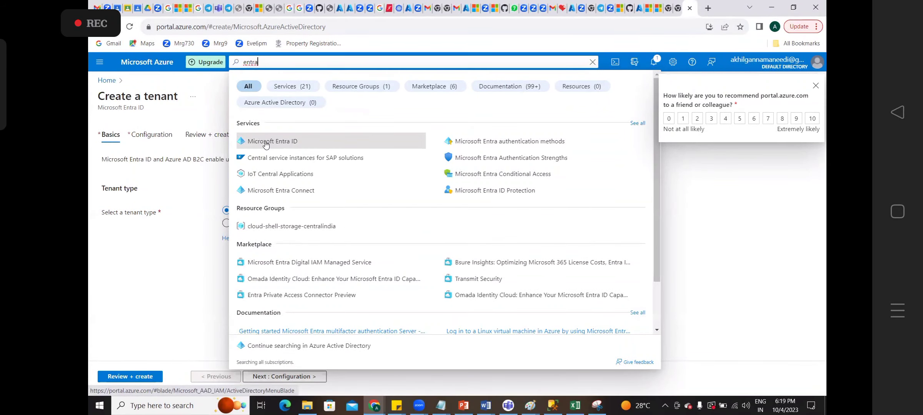
pyautogui.click(266, 143)
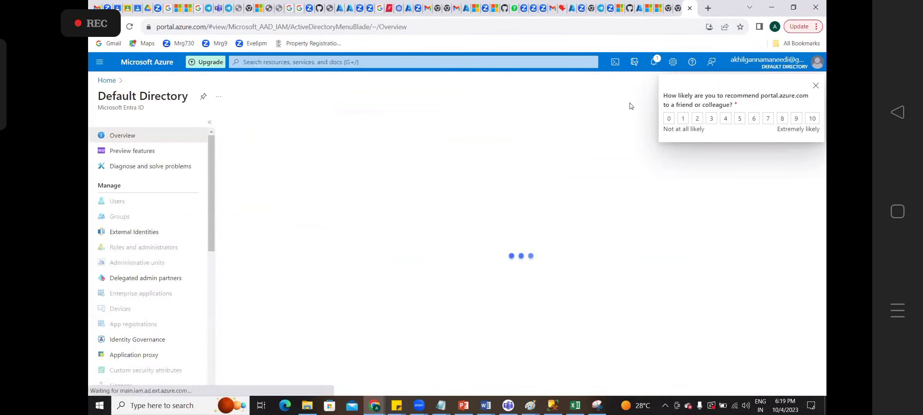
pyautogui.click(816, 87)
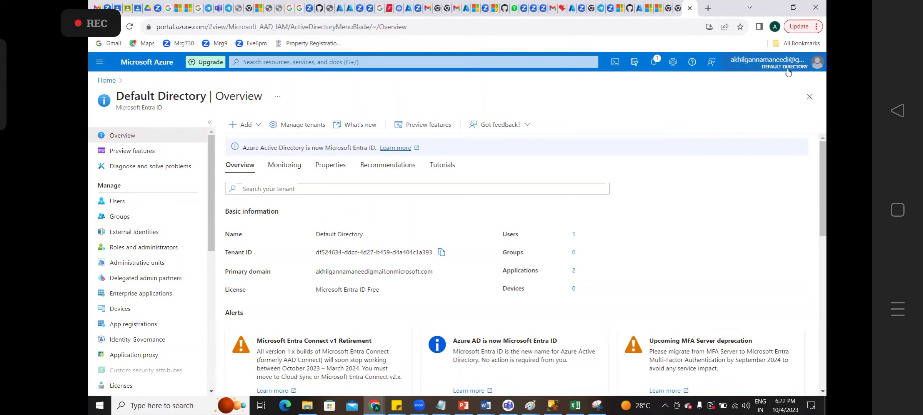
pyautogui.moveTo(796, 72)
pyautogui.click(259, 125)
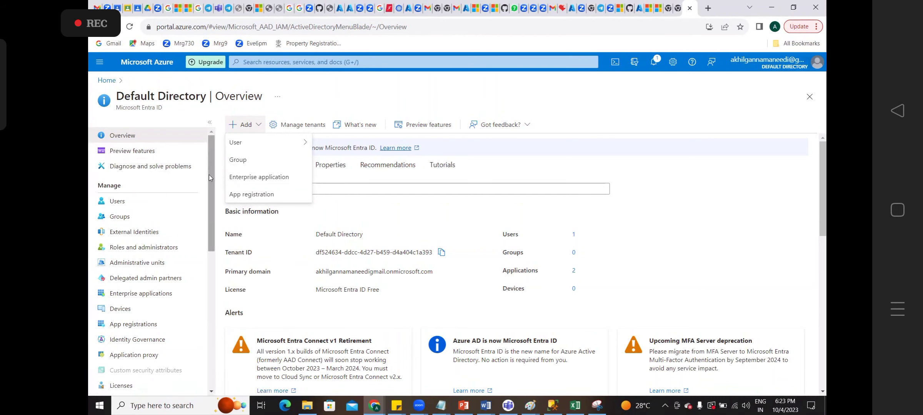
pyautogui.moveTo(209, 174); pyautogui.dragTo(208, 127)
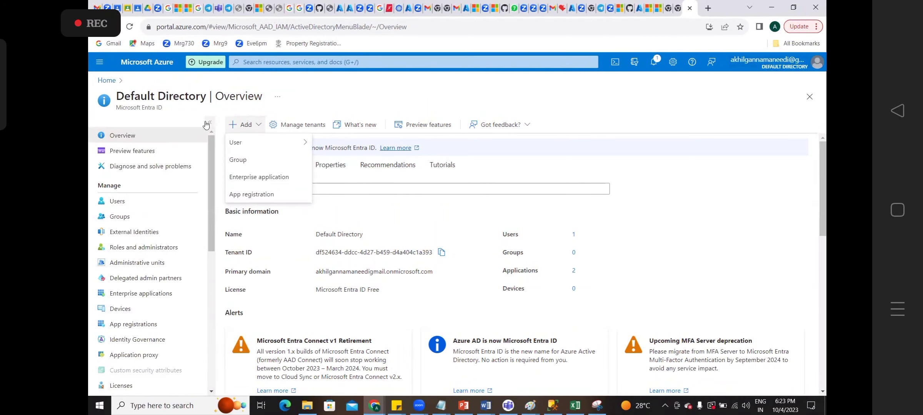
pyautogui.click(303, 125)
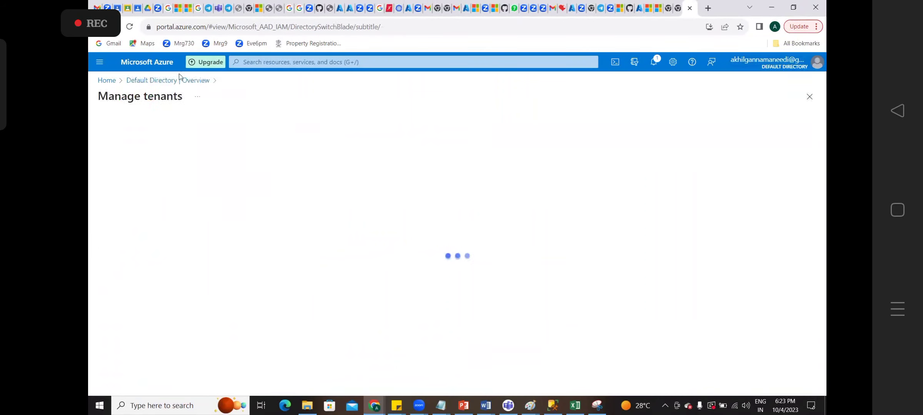
pyautogui.click(140, 63)
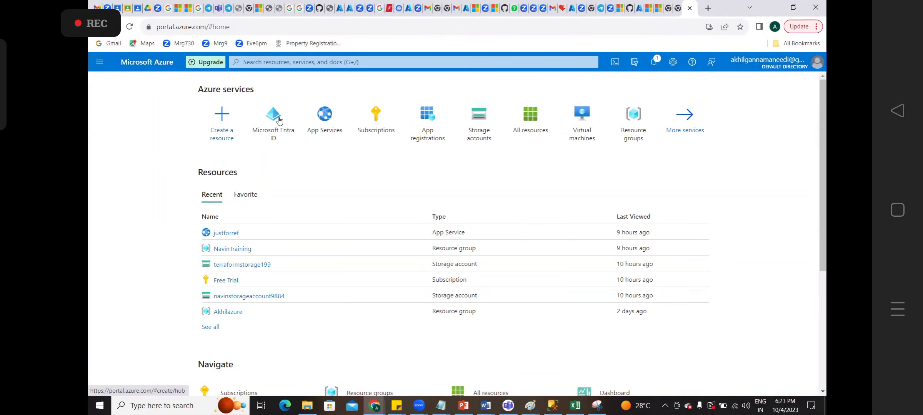
# From Microsoft Entra ID's tenant management, start creating a tenant of type Microsoft Entra ID and proceed to its configuration
pyautogui.click(277, 125)
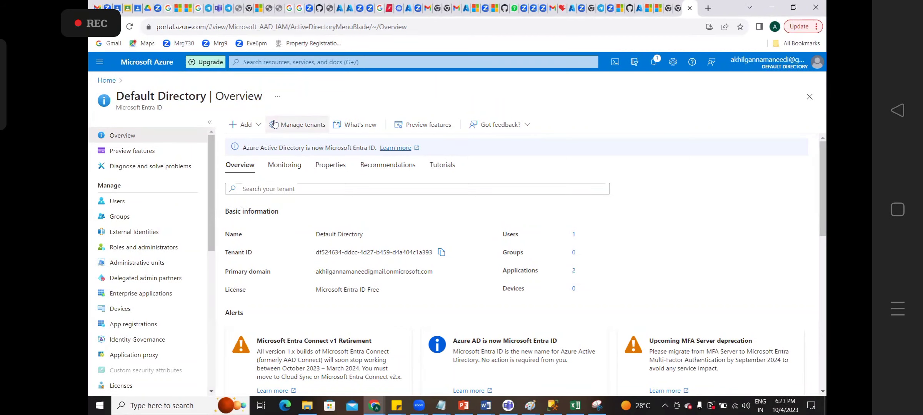
pyautogui.click(277, 126)
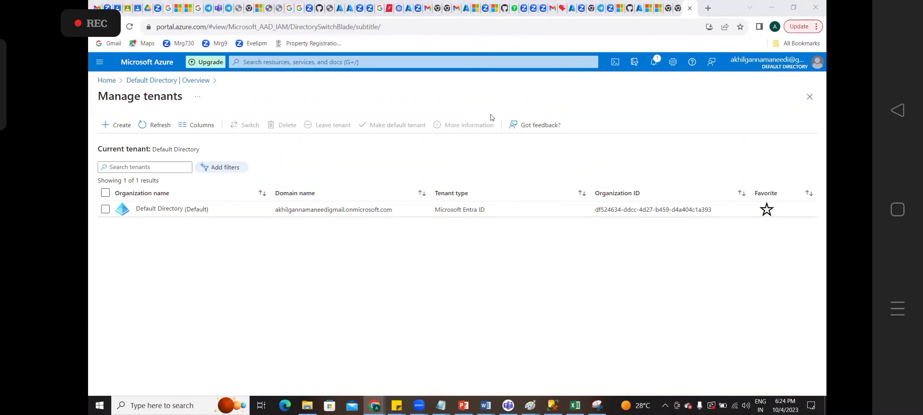
pyautogui.click(113, 125)
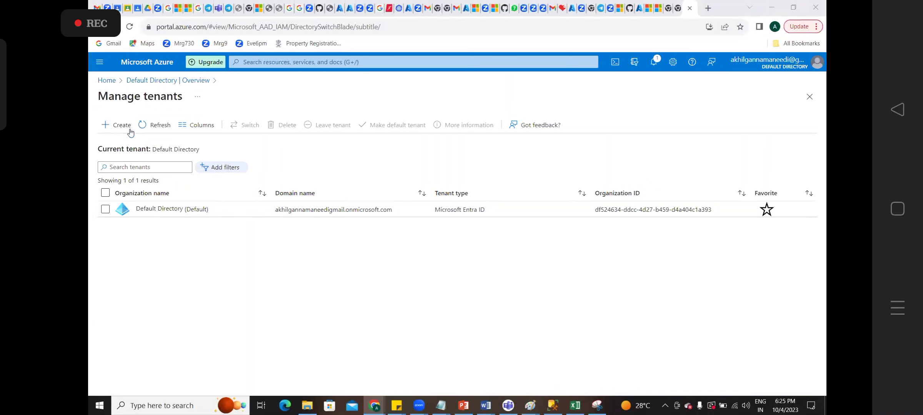
pyautogui.click(109, 127)
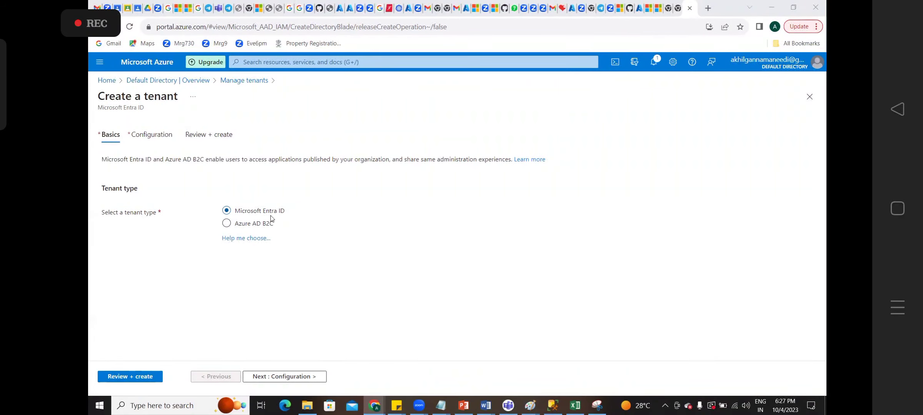
pyautogui.click(276, 377)
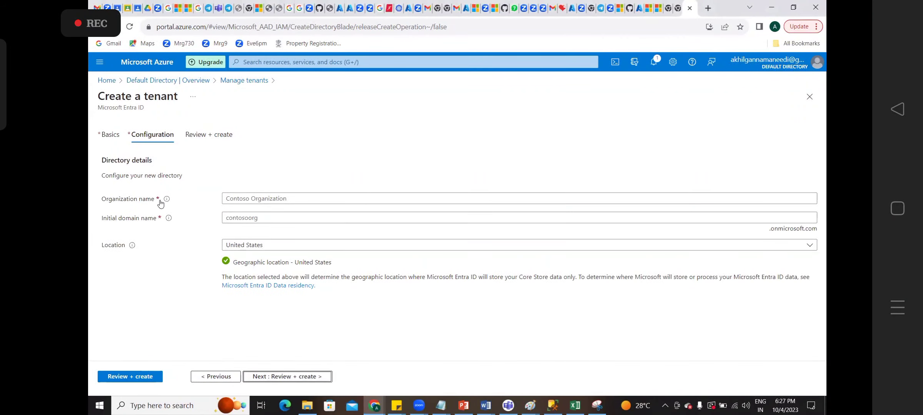
# Enter GHMC as both the organization name and the initial domain name of the new tenant
pyautogui.moveTo(156, 199); pyautogui.dragTo(105, 203)
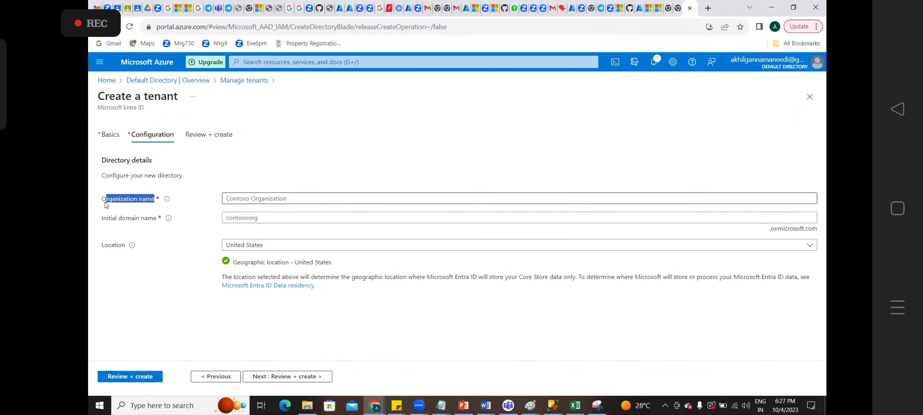
pyautogui.click(346, 199)
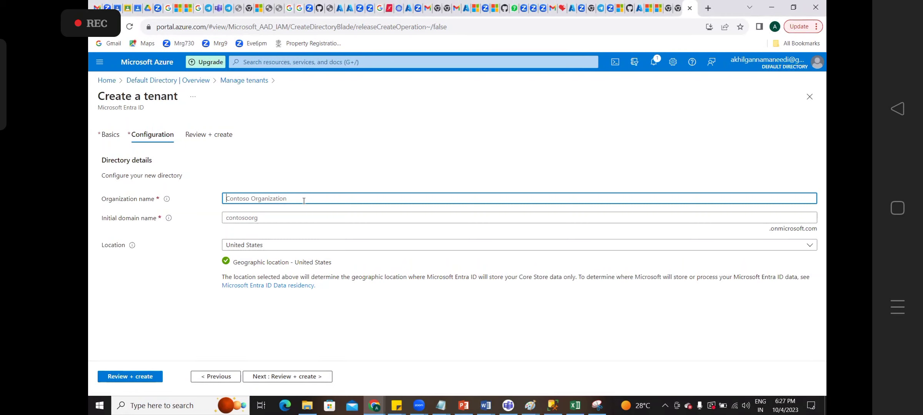
pyautogui.write('GHMC')
pyautogui.click(276, 220)
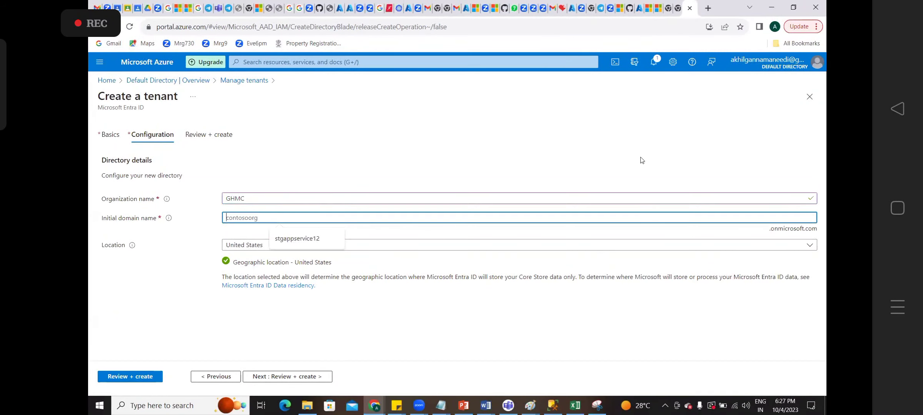
pyautogui.click(775, 86)
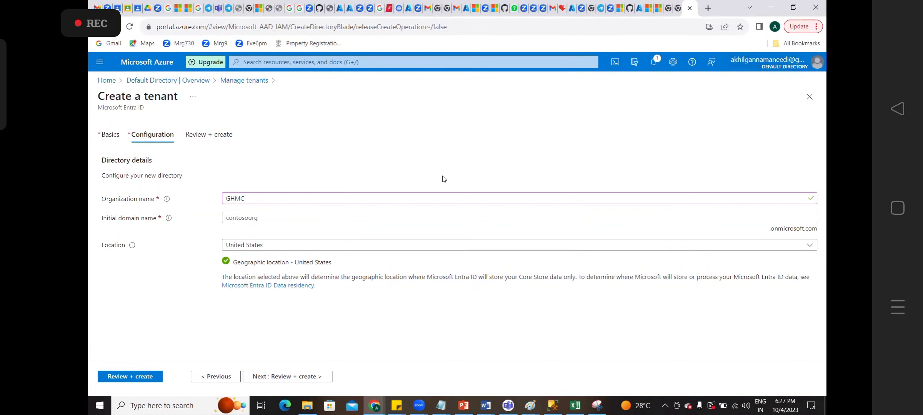
pyautogui.click(243, 218)
pyautogui.write('G')
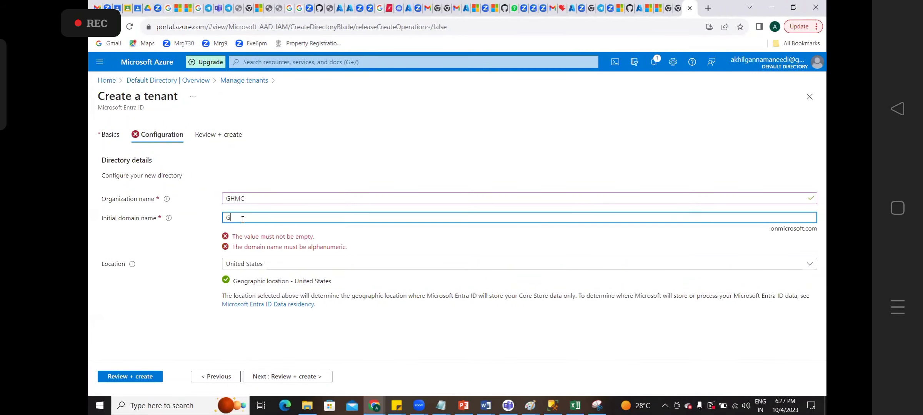
pyautogui.write('HMC')
pyautogui.click(285, 245)
pyautogui.click(284, 245)
pyautogui.click(284, 242)
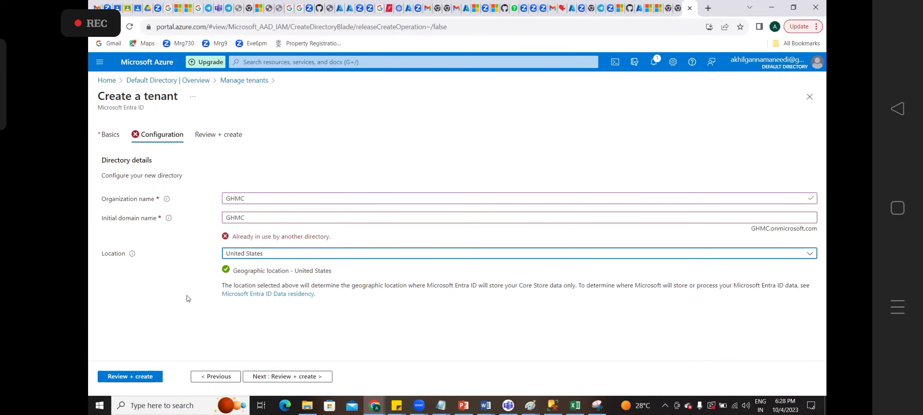
# Try GHMC2 as the new tenant's organization name and initial domain name
pyautogui.click(249, 198)
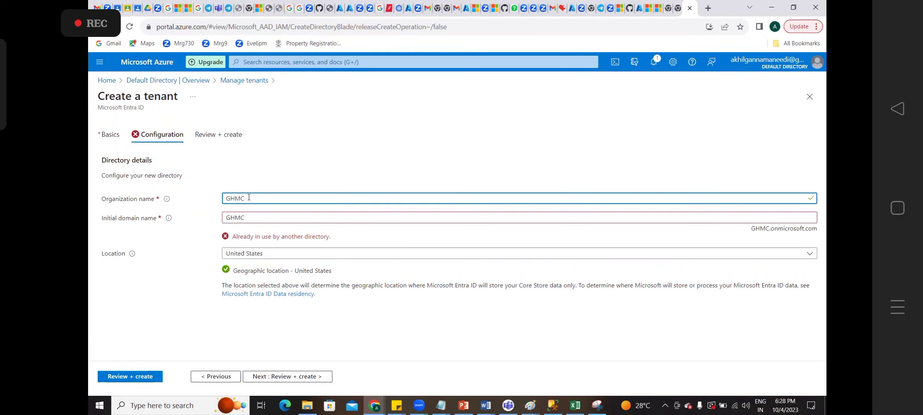
pyautogui.write('2')
pyautogui.click(128, 323)
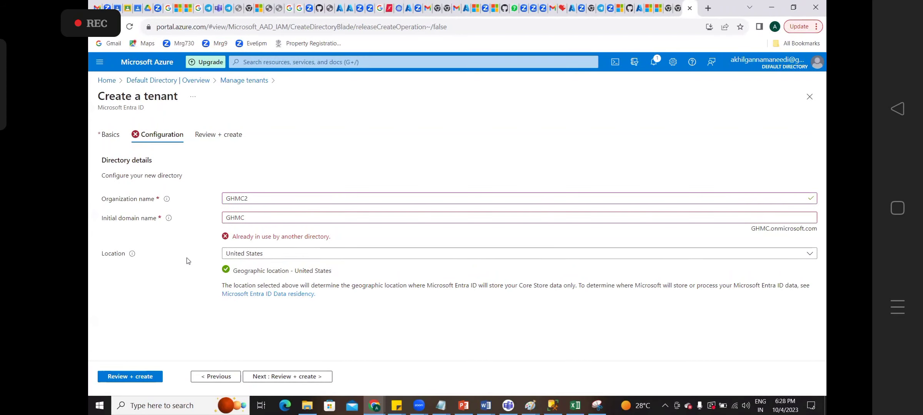
pyautogui.click(246, 214)
pyautogui.write('2')
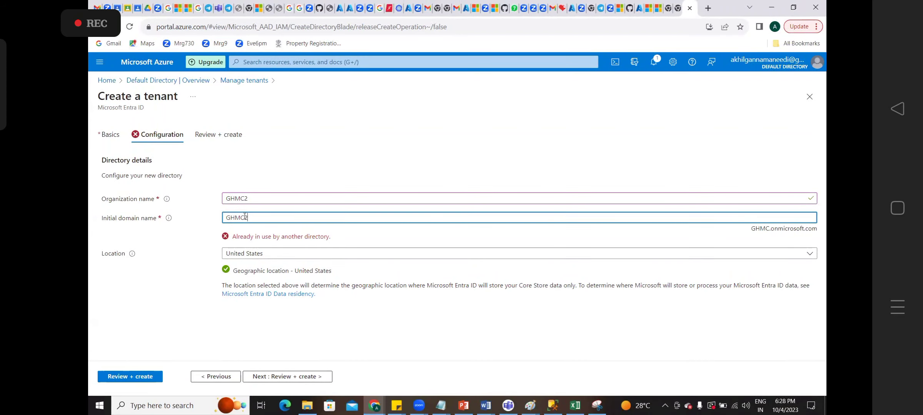
pyautogui.click(191, 257)
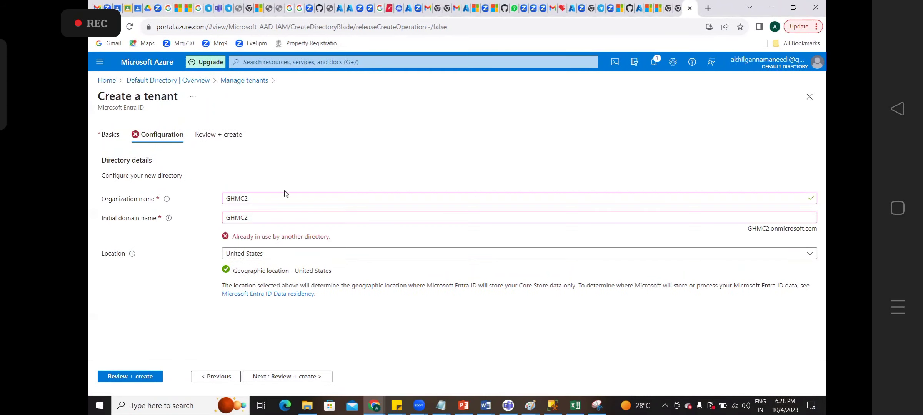
# Set the organization name and initial domain name to GHMC19 and proceed to the tenant's review summary
pyautogui.click(273, 198)
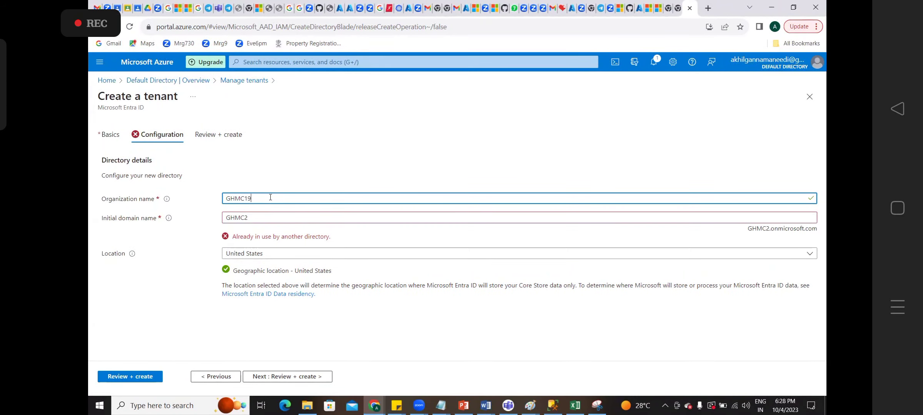
pyautogui.write('9')
pyautogui.click(264, 215)
pyautogui.press('BackSpace')
pyautogui.write('19')
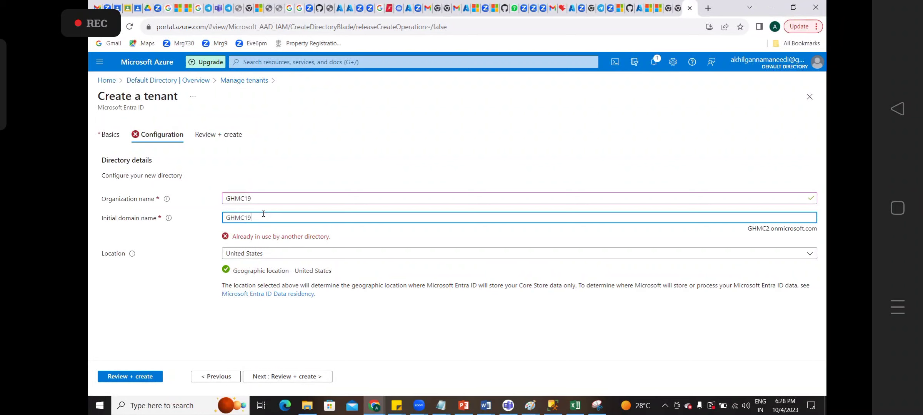
pyautogui.click(154, 287)
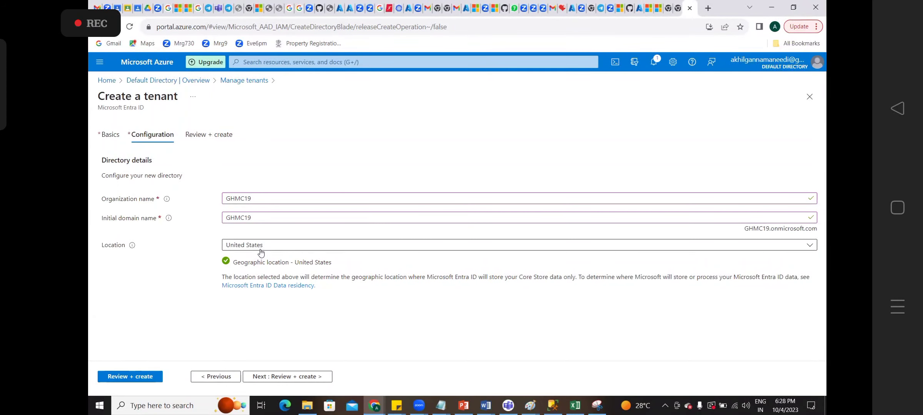
pyautogui.click(306, 378)
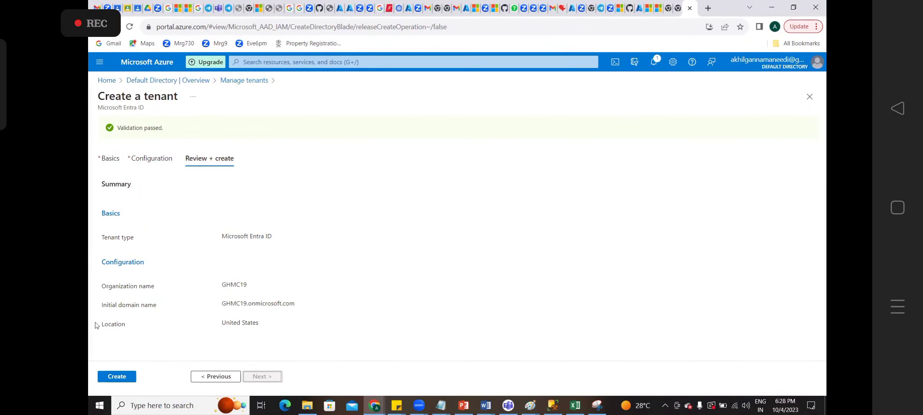
# Create the GHMC19 tenant, entering the displayed verification characters in the robot check and submitting them
pyautogui.click(121, 378)
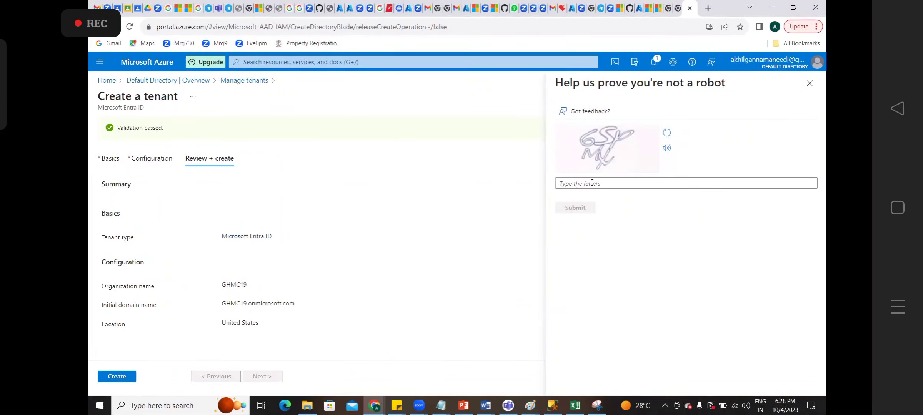
pyautogui.click(592, 183)
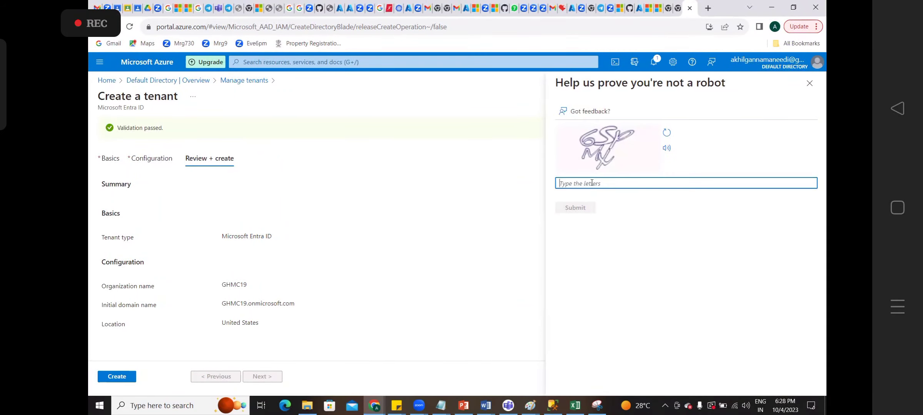
pyautogui.write('6')
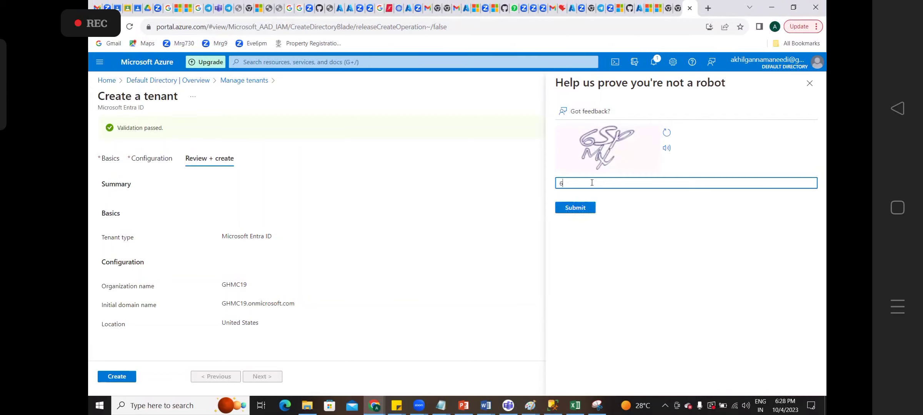
pyautogui.write('Spm')
pyautogui.press('BackSpace')
pyautogui.write('MX')
pyautogui.click(587, 211)
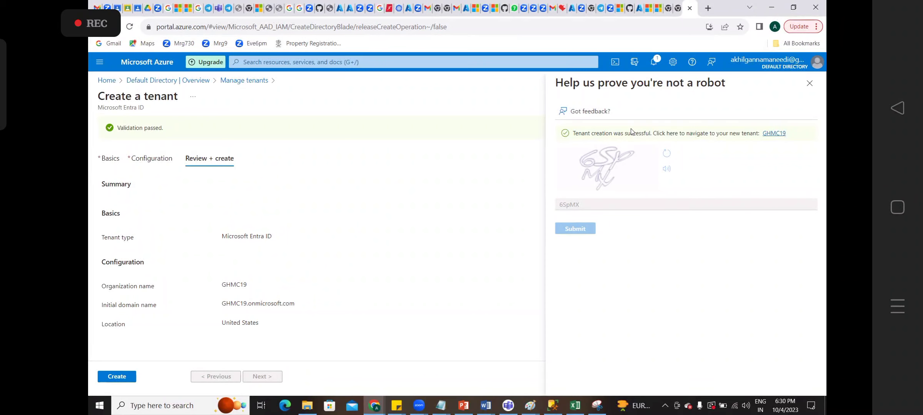
# Switch to Notepad and add the line "Free trial" at the end of the notes, followed by a blank line
pyautogui.click(441, 406)
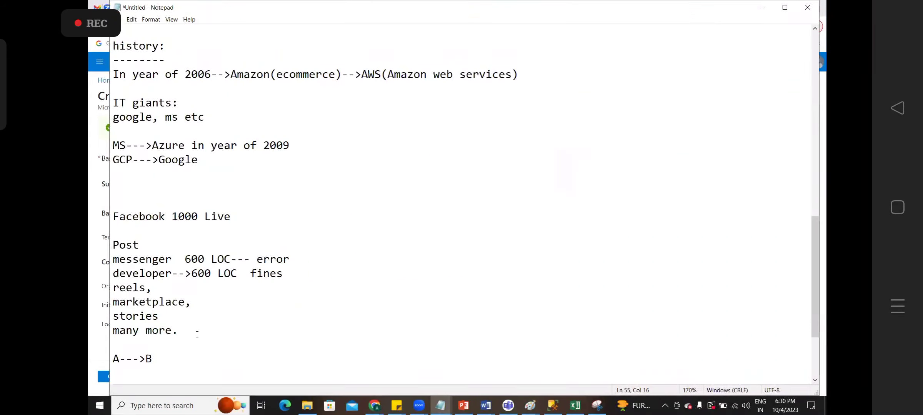
pyautogui.click(197, 334)
pyautogui.hotkey('ctrl', 'End')
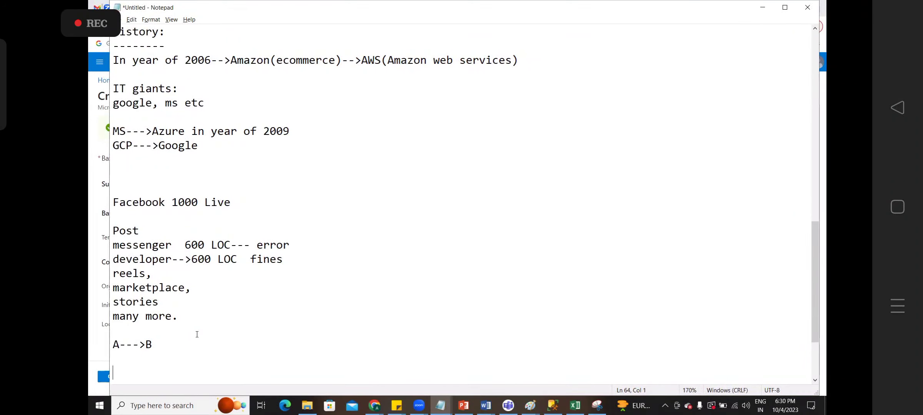
pyautogui.write('Free trial')
pyautogui.press('Return')
pyautogui.press('Return')
# Add the line "Default directory-->GHMC-->Appolo" below the Free trial note
pyautogui.write('De')
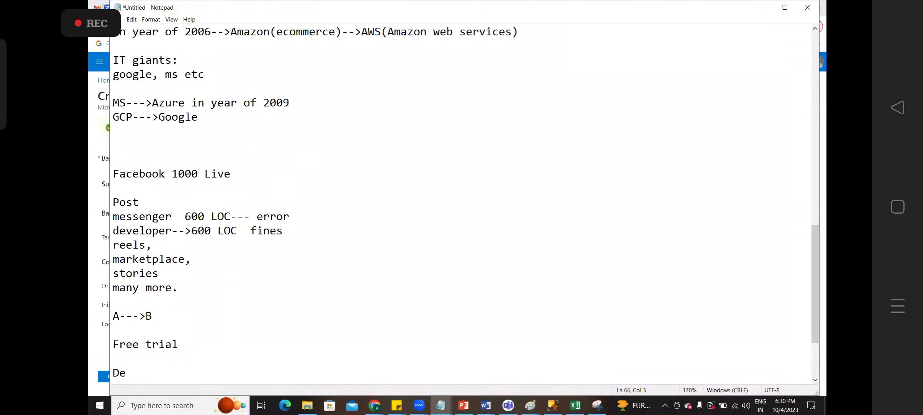
pyautogui.write('fault director')
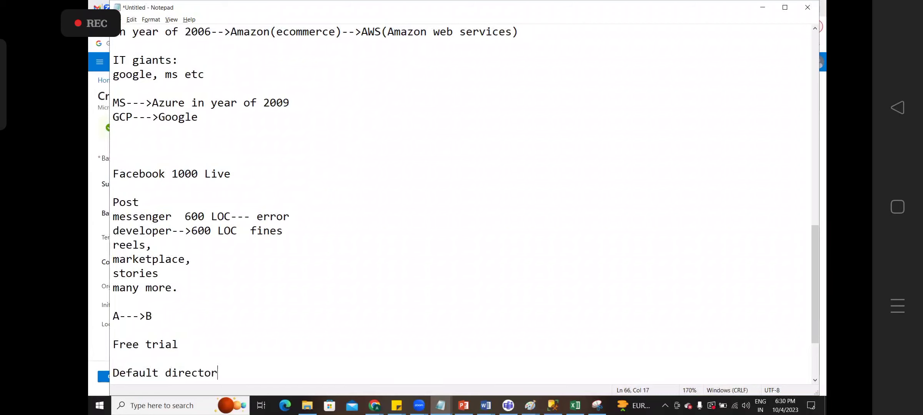
pyautogui.write('y-->GHMC-->Applol')
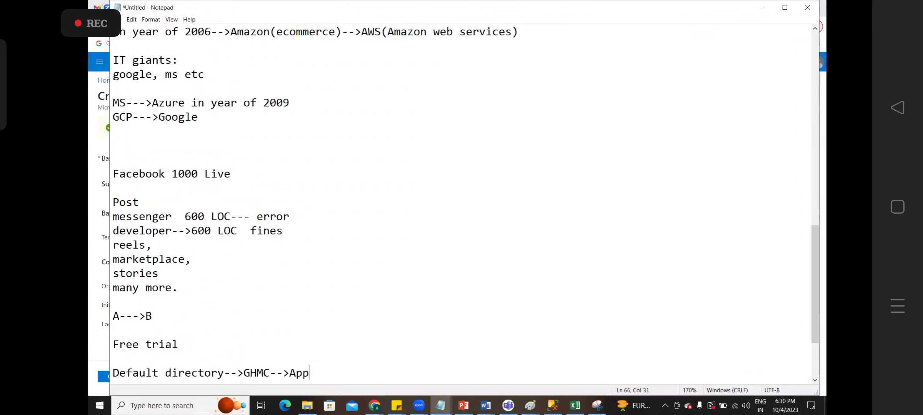
pyautogui.press('BackSpace')
pyautogui.press('BackSpace')
pyautogui.press('BackSpace')
pyautogui.write('olo')
pyautogui.press('Return')
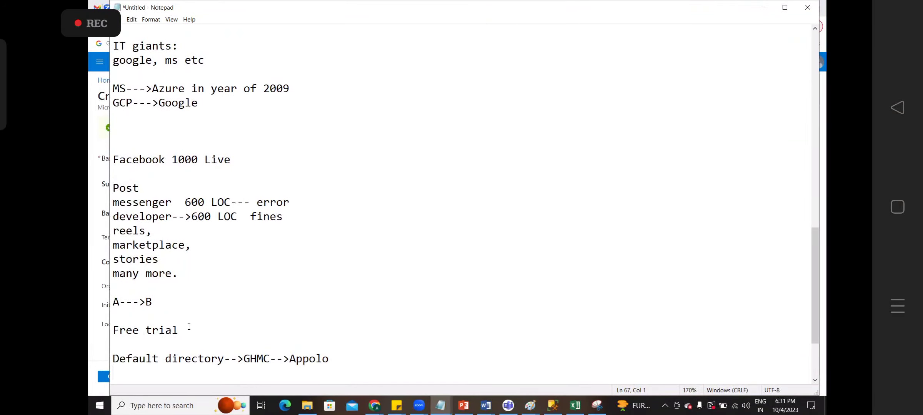
# Highlight Free trial, Default directory, GHMC and Appolo one after another in the notes
pyautogui.moveTo(188, 327); pyautogui.dragTo(103, 326)
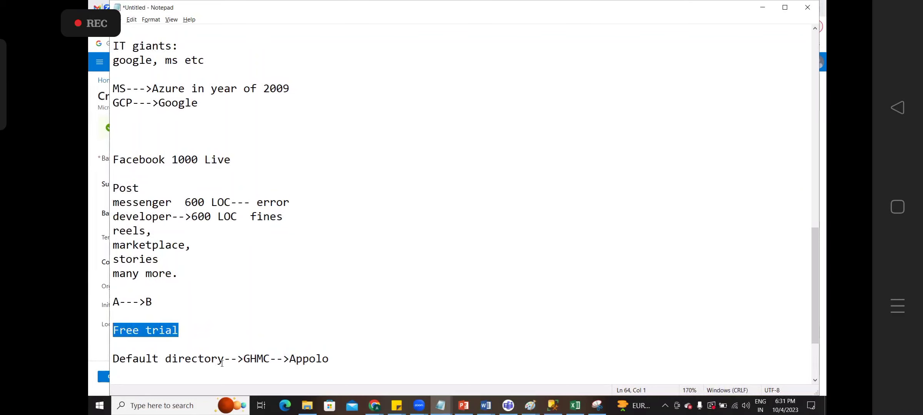
pyautogui.moveTo(219, 360); pyautogui.dragTo(122, 361)
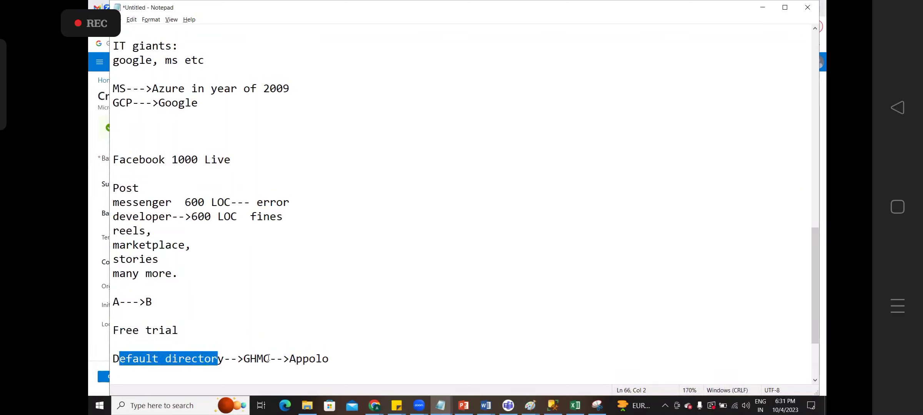
pyautogui.moveTo(268, 358); pyautogui.dragTo(243, 360)
pyautogui.moveTo(336, 360); pyautogui.dragTo(285, 361)
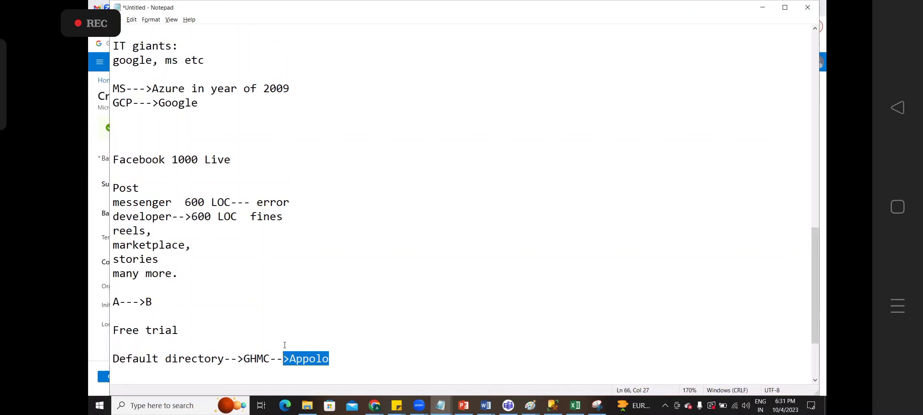
pyautogui.click(286, 341)
# Switch back to the Azure portal, close the robot check and reload the list of managed tenants
pyautogui.hotkey('alt', 'Tab')
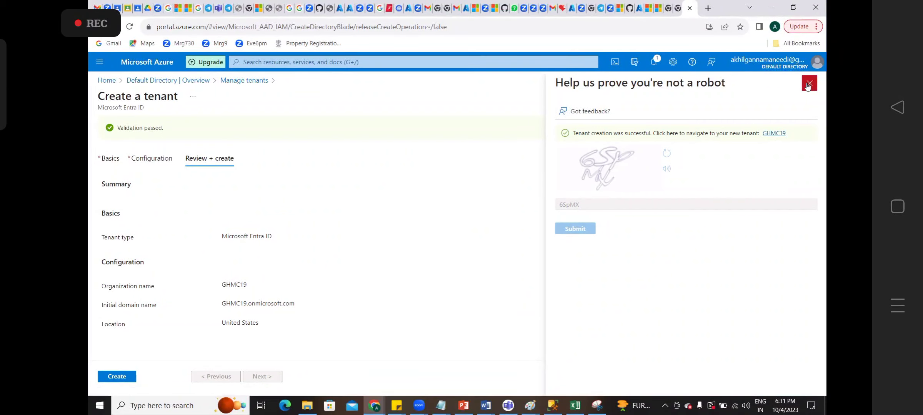
pyautogui.click(809, 84)
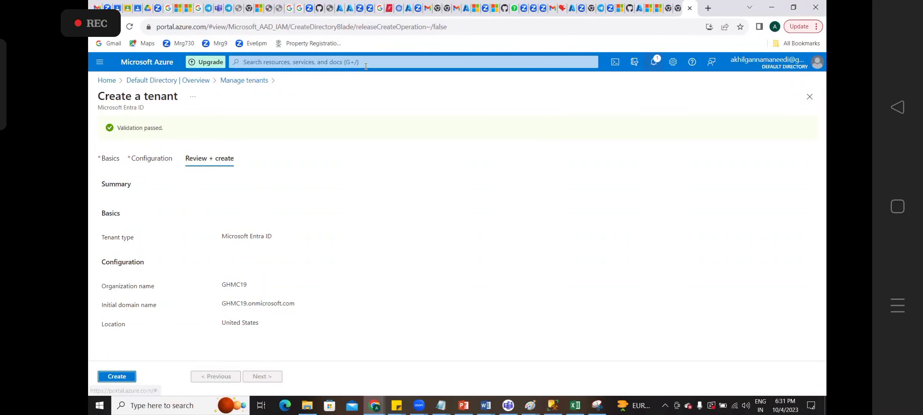
pyautogui.click(242, 81)
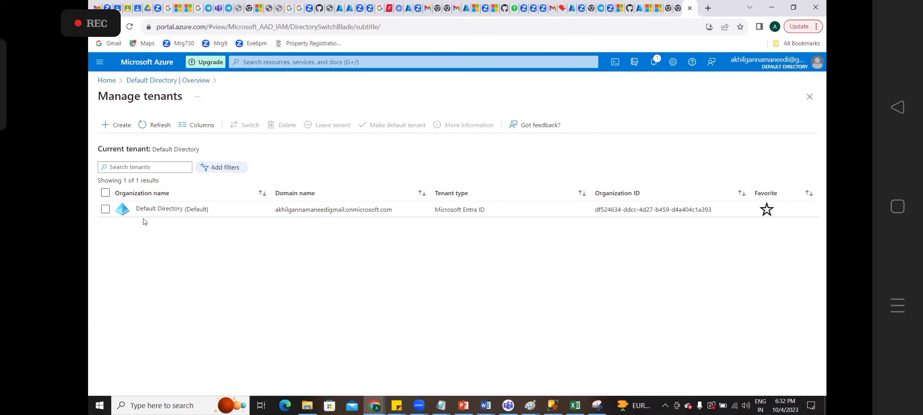
pyautogui.click(135, 31)
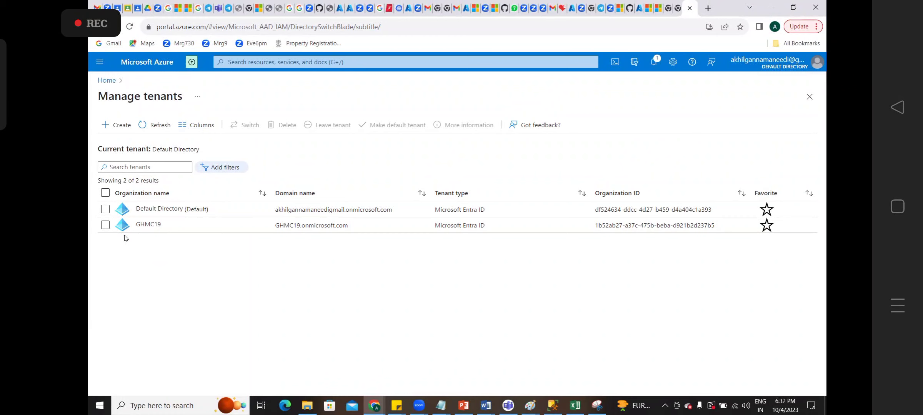
# Select and deselect Default Directory and GHMC19 in the tenant list to compare the actions available for each
pyautogui.click(105, 210)
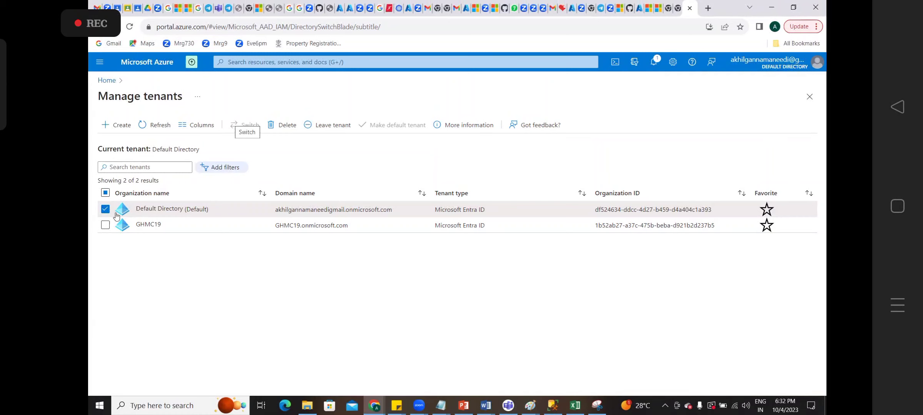
pyautogui.click(105, 209)
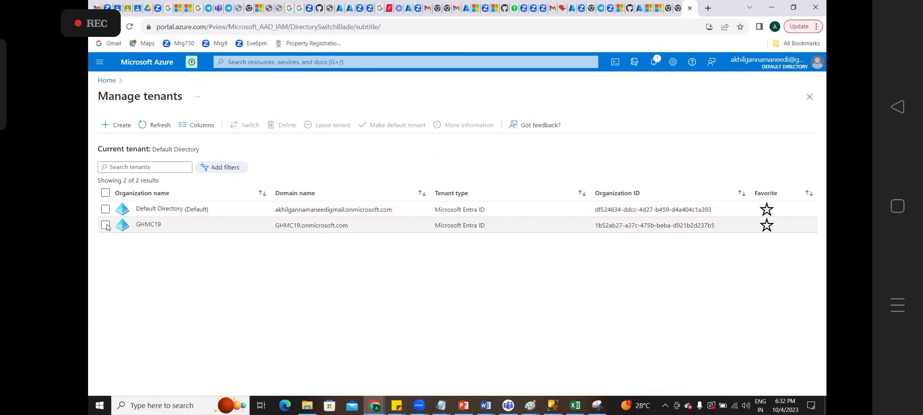
pyautogui.click(106, 225)
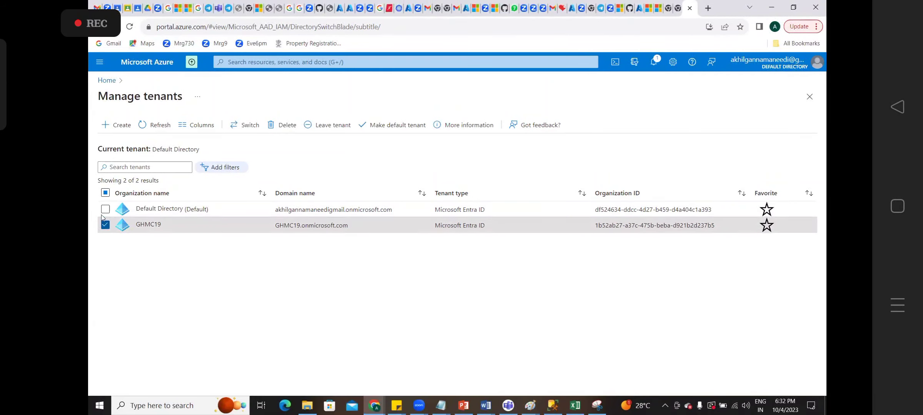
pyautogui.click(105, 210)
pyautogui.click(106, 225)
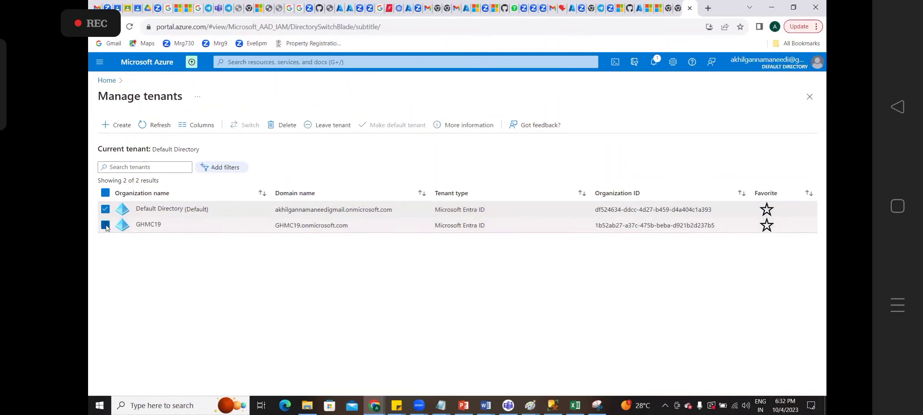
pyautogui.click(105, 210)
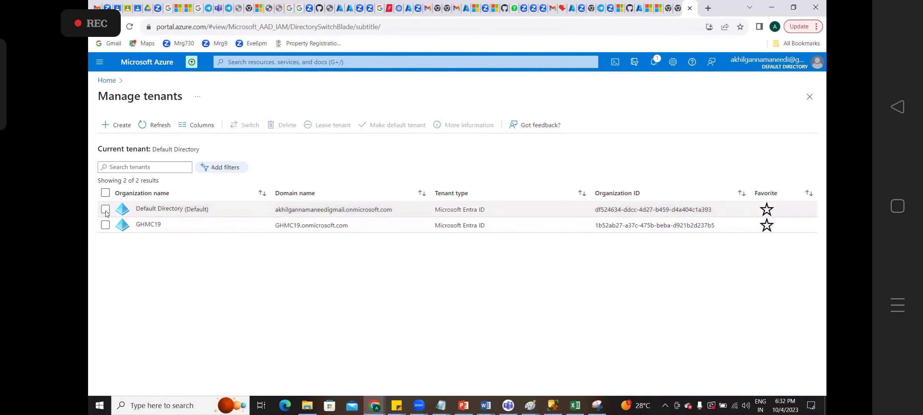
pyautogui.click(105, 210)
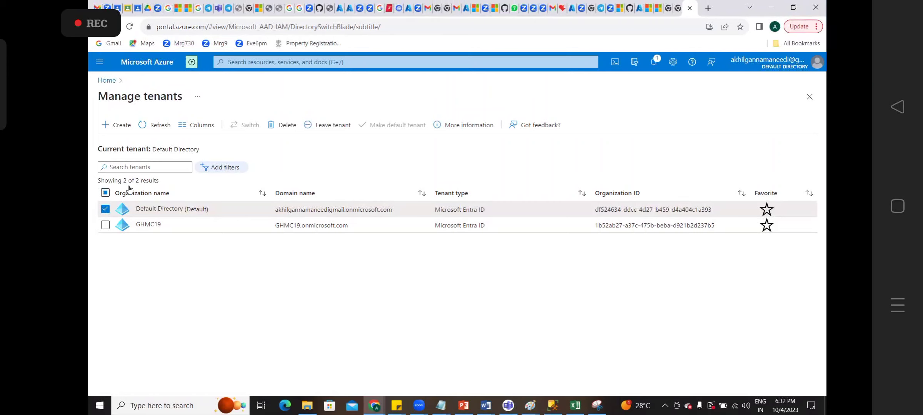
pyautogui.click(101, 213)
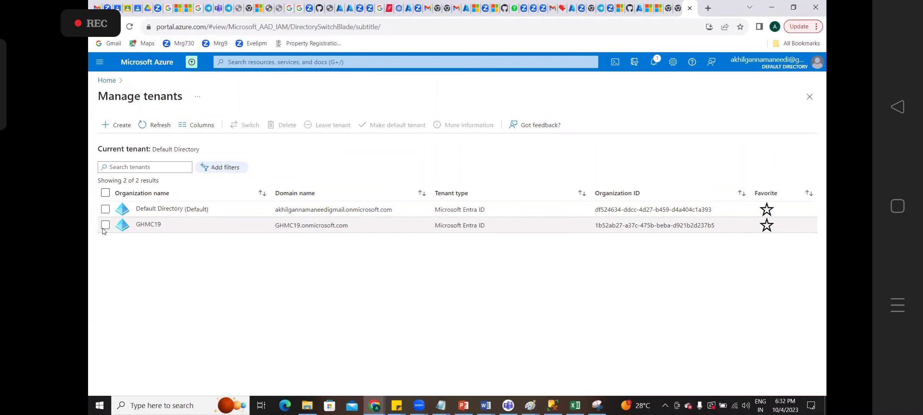
# Switch the portal to the GHMC19 tenant and open its Azure home page
pyautogui.click(104, 227)
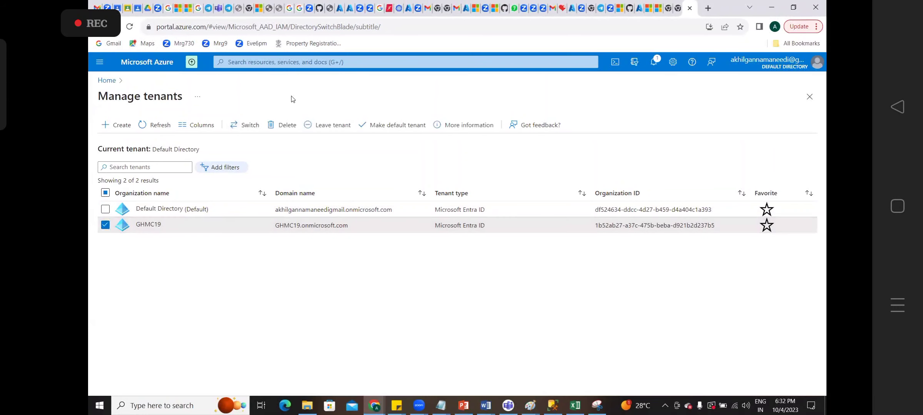
pyautogui.click(234, 126)
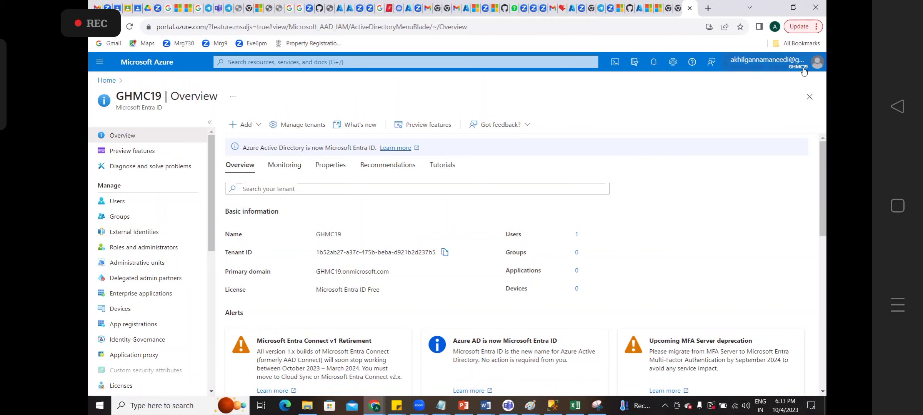
pyautogui.moveTo(803, 71)
pyautogui.click(107, 80)
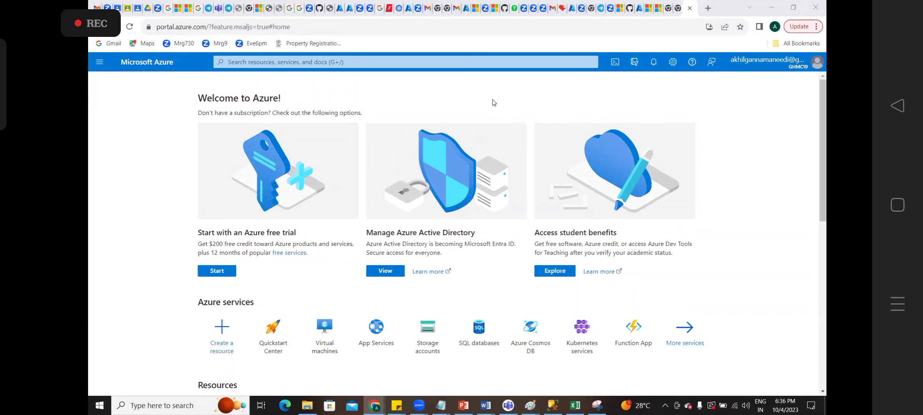
pyautogui.click(156, 202)
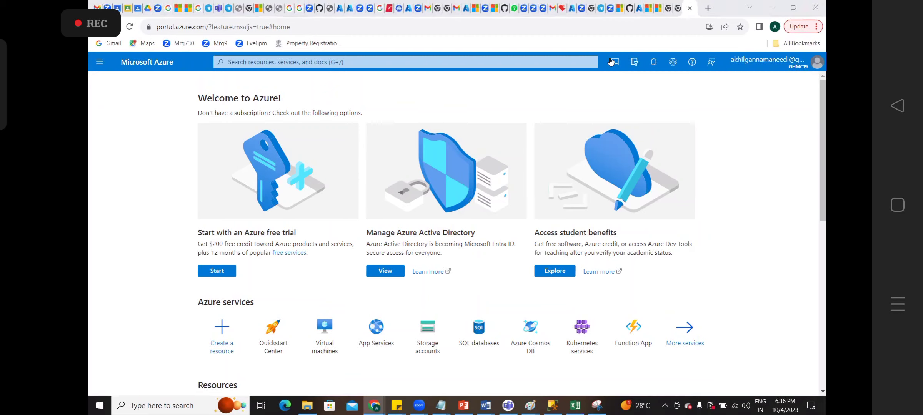
# Switch the portal back to Default Directory from the directory settings and open its home page
pyautogui.click(635, 62)
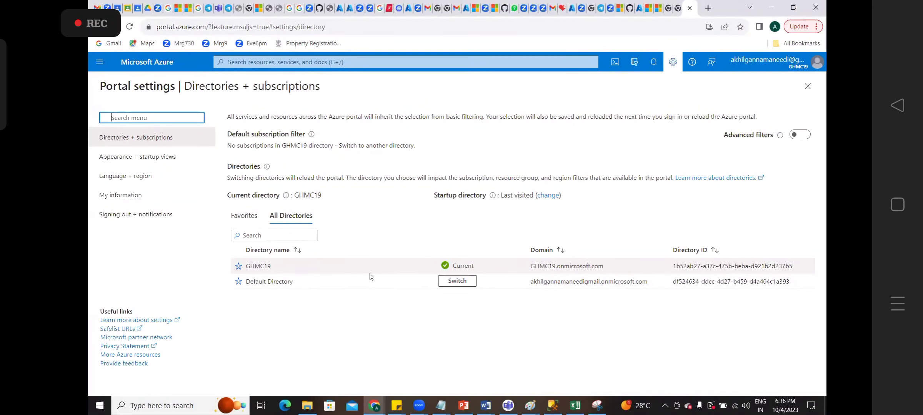
pyautogui.click(457, 287)
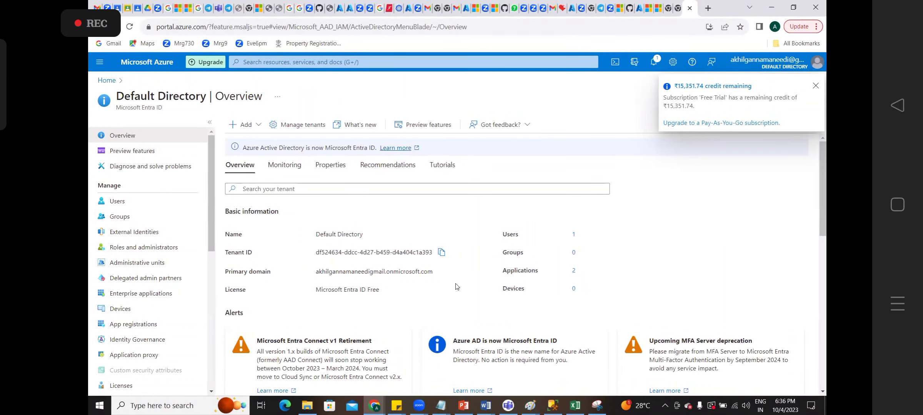
pyautogui.click(106, 81)
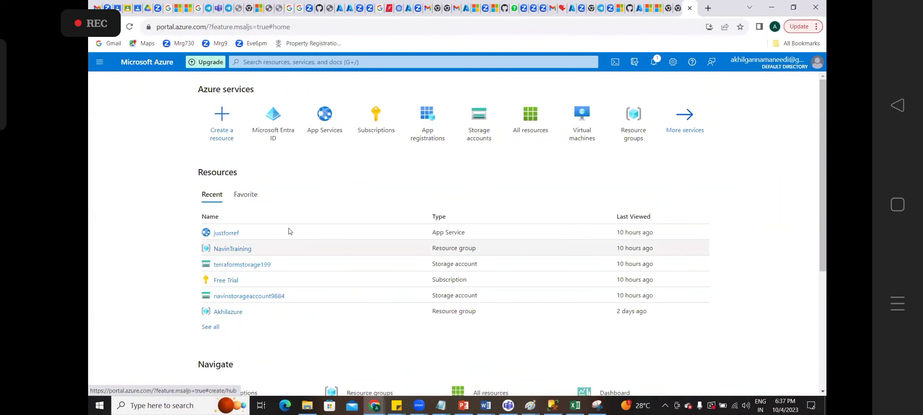
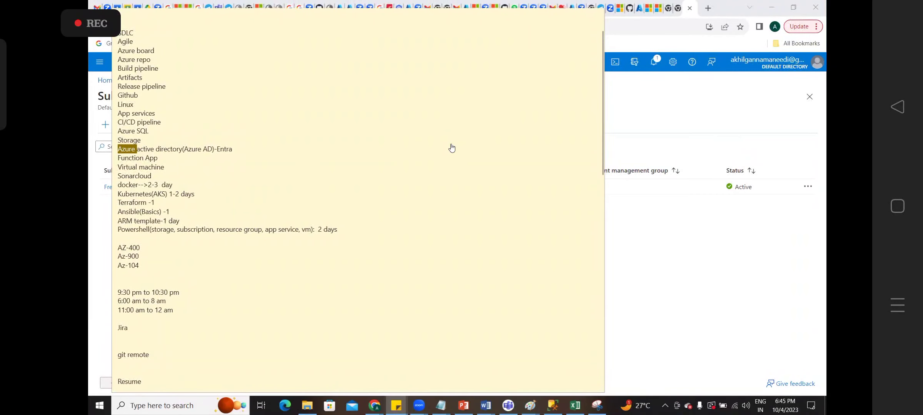
# Switch back to the Azure portal, reload Default Directory's subscriptions list and return to the home page
pyautogui.hotkey('alt', 'Tab')
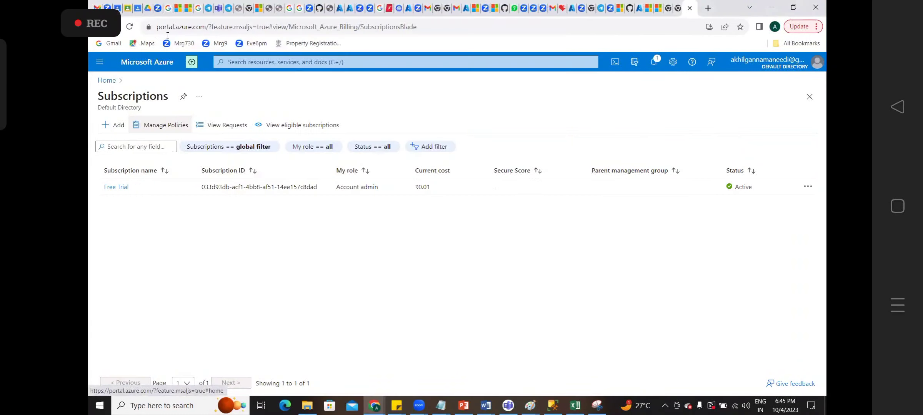
pyautogui.click(129, 27)
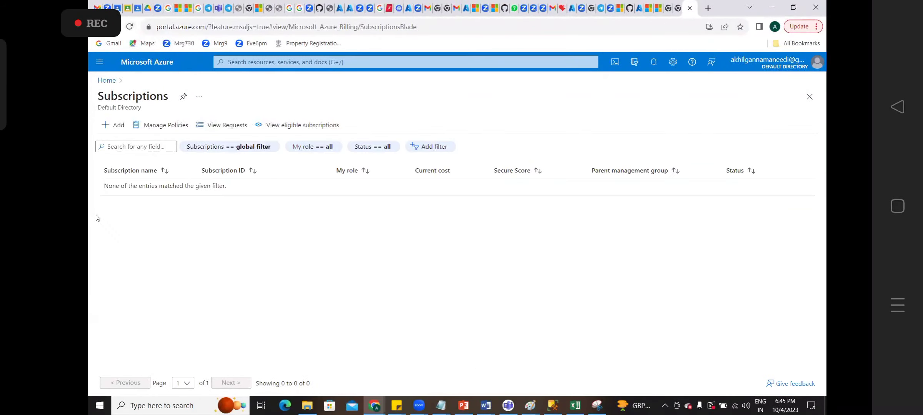
pyautogui.click(162, 65)
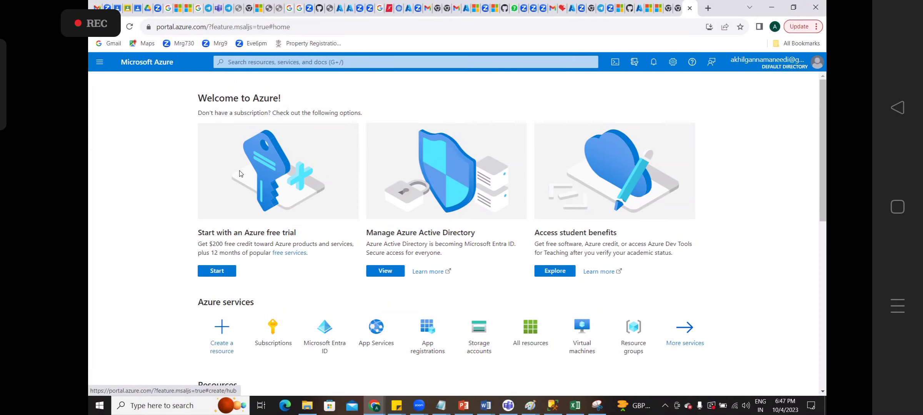
# Switch the portal to the GHMC19 directory and open its Azure home page
pyautogui.click(634, 63)
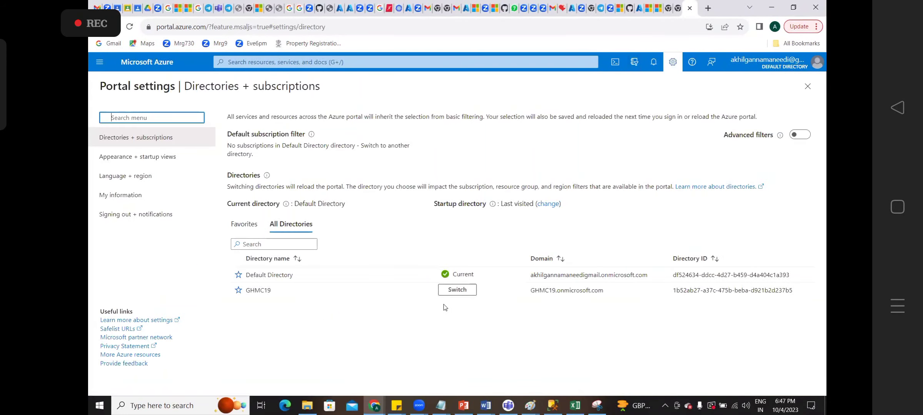
pyautogui.click(452, 290)
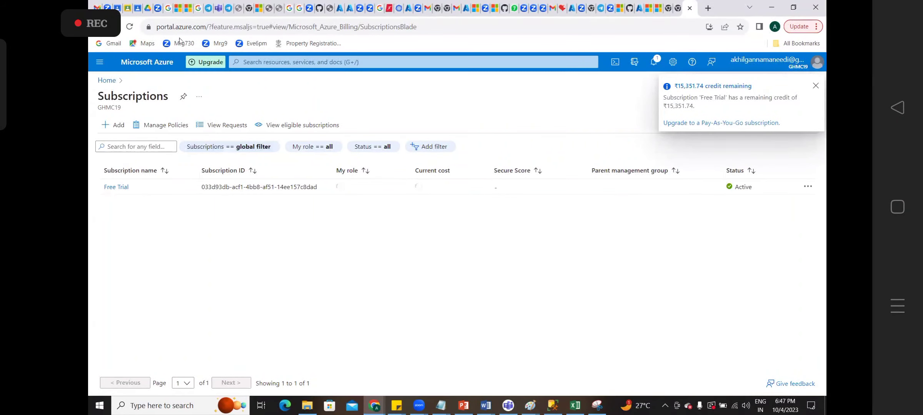
pyautogui.click(141, 65)
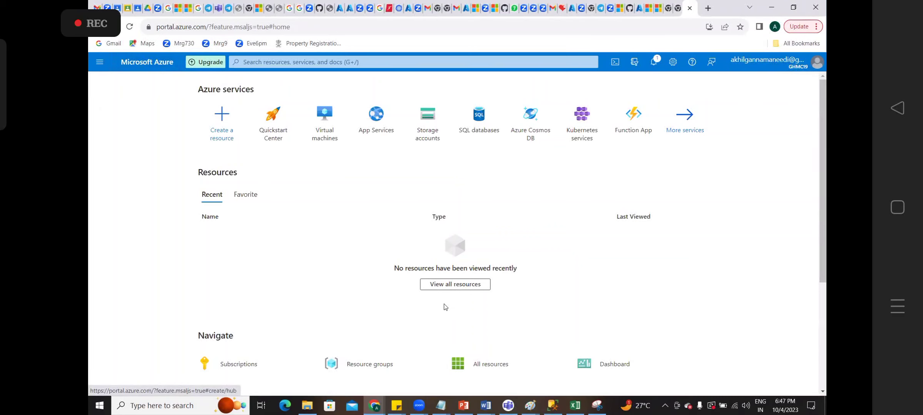
# View GHMC19's App Services list, return to the home page and open its subscriptions list
pyautogui.click(364, 111)
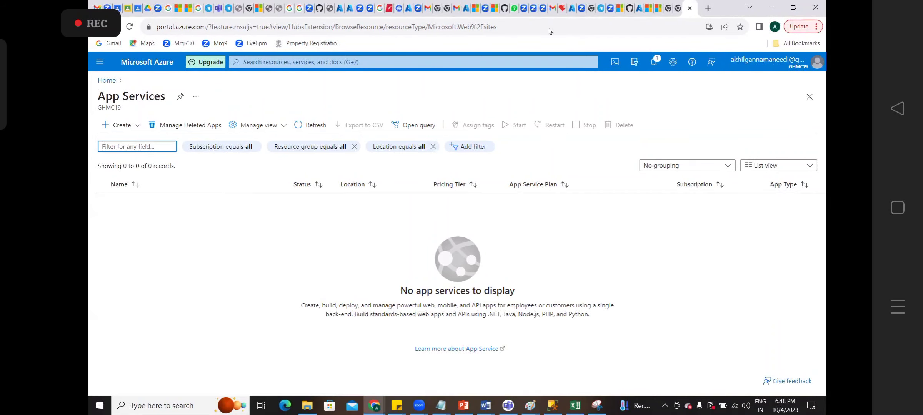
pyautogui.click(141, 62)
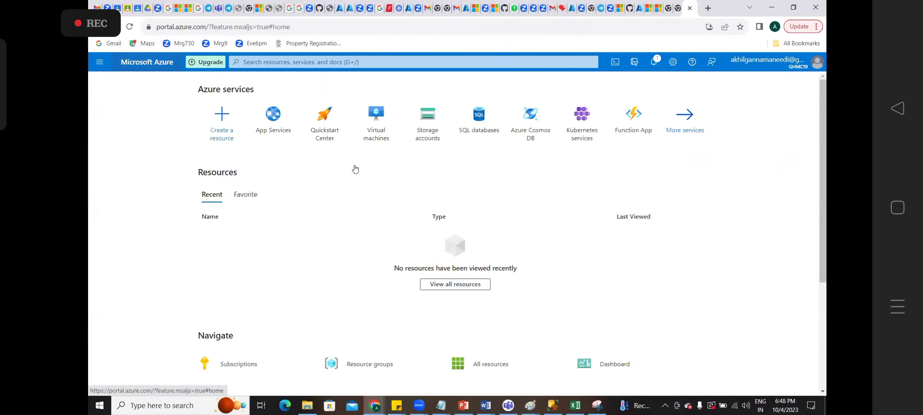
pyautogui.click(239, 365)
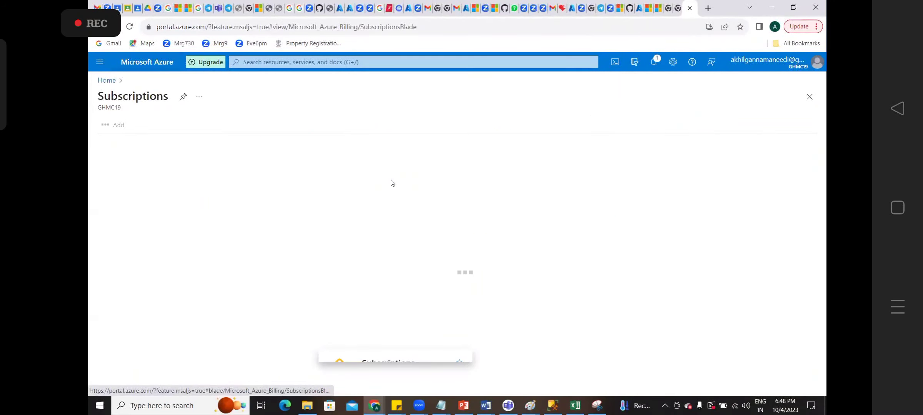
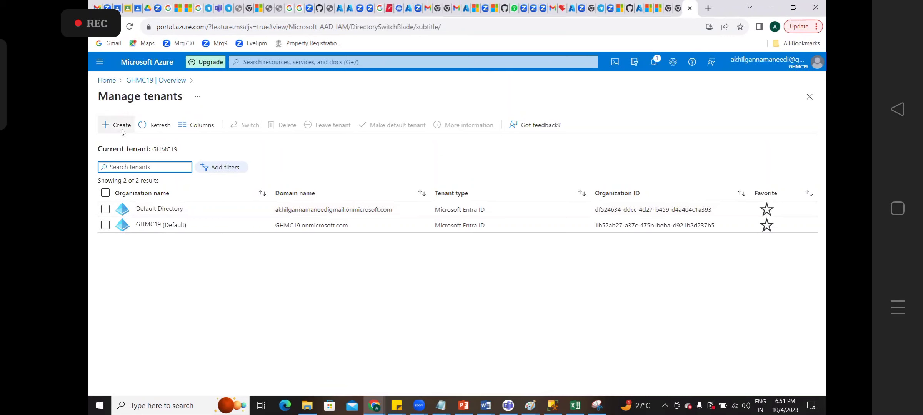
# Start creating a Microsoft Entra ID tenant with Appolo as both the organization name and the initial domain name
pyautogui.click(122, 127)
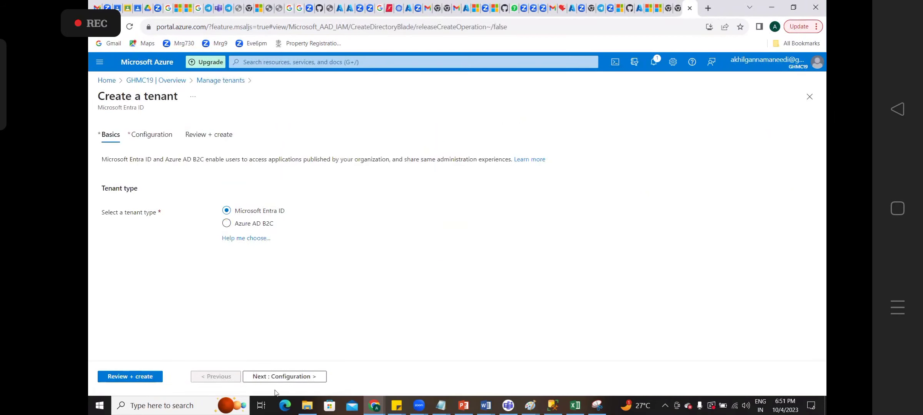
pyautogui.click(285, 377)
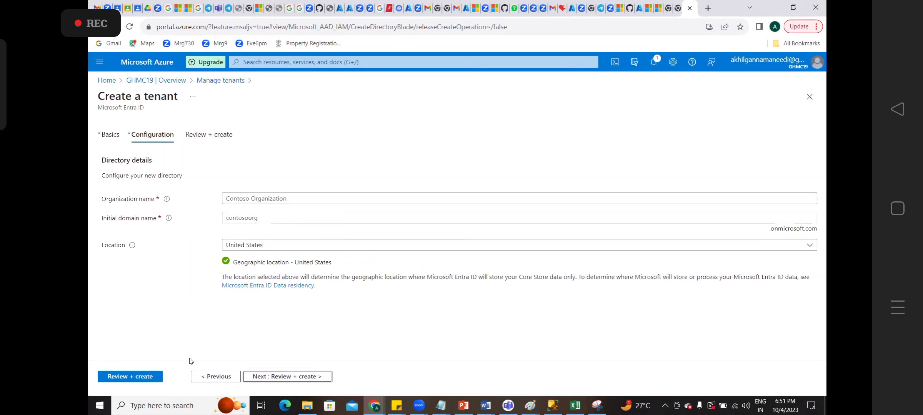
pyautogui.click(268, 199)
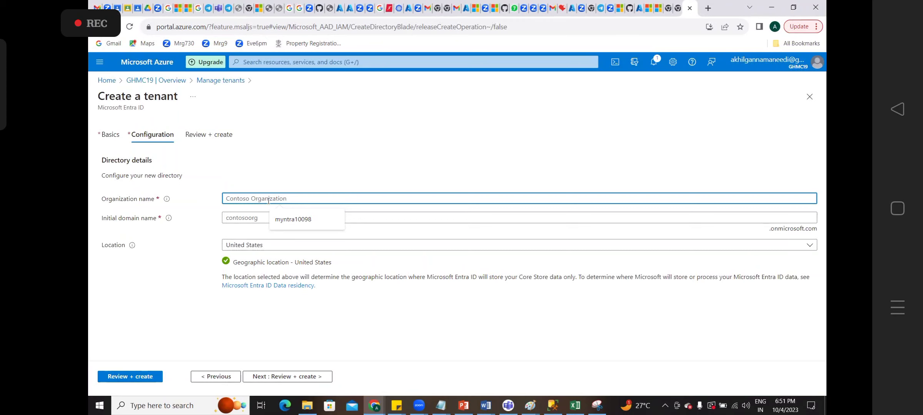
pyautogui.write('Appolo')
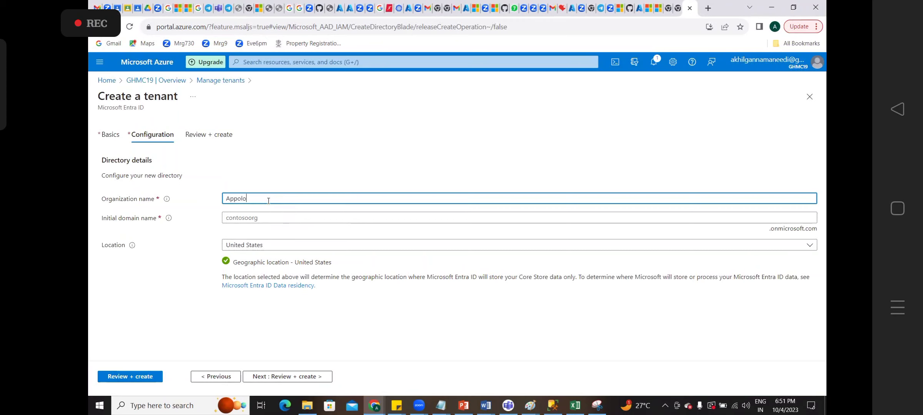
pyautogui.press('Tab')
pyautogui.write('A')
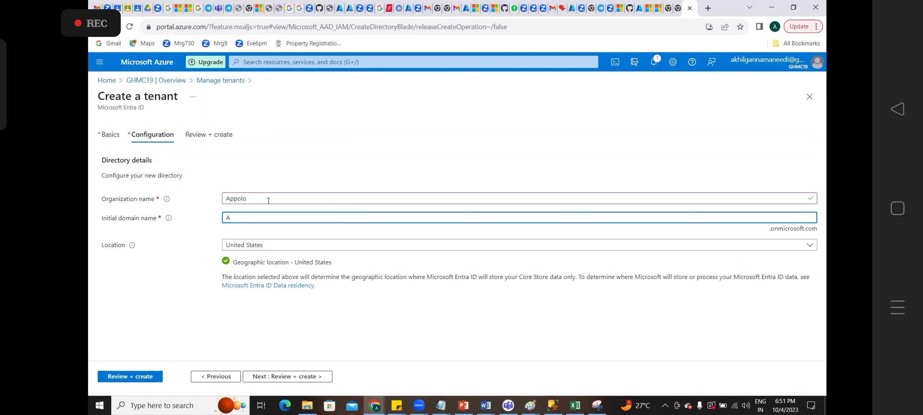
pyautogui.write('ppol')
pyautogui.press('BackSpace')
pyautogui.press('BackSpace')
pyautogui.press('BackSpace')
pyautogui.press('BackSpace')
pyautogui.write('ppolo')
# Change the new tenant's organization name and initial domain name to Appolo39
pyautogui.click(268, 201)
pyautogui.write('29')
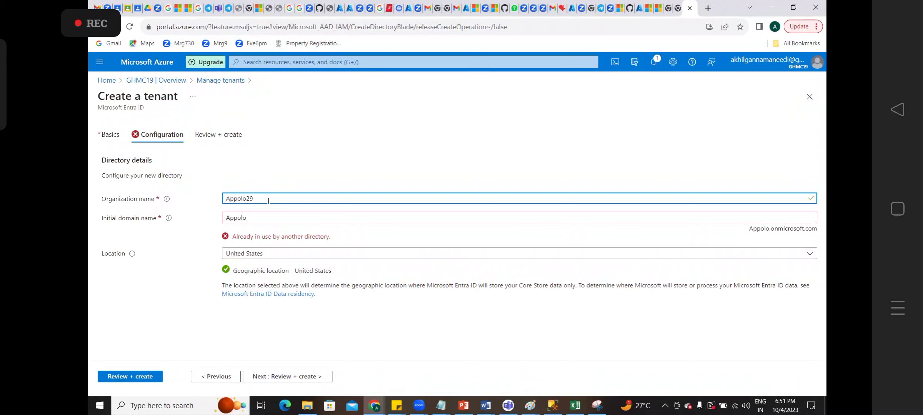
pyautogui.press('BackSpace')
pyautogui.press('BackSpace')
pyautogui.write('39')
pyautogui.click(177, 278)
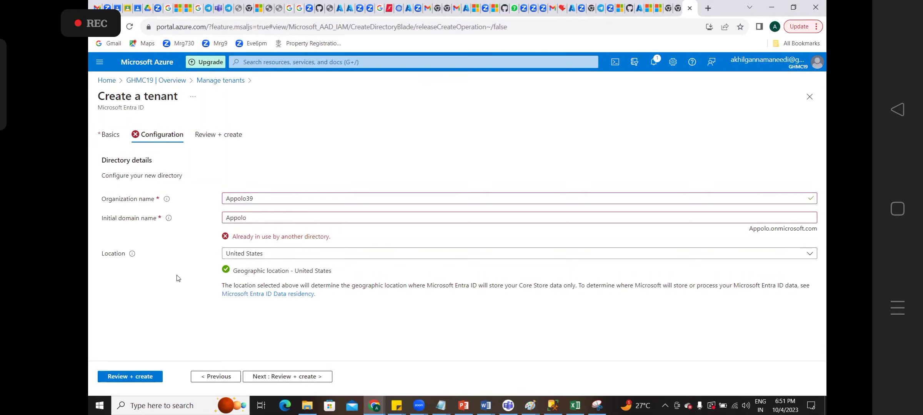
pyautogui.click(253, 222)
pyautogui.write('39')
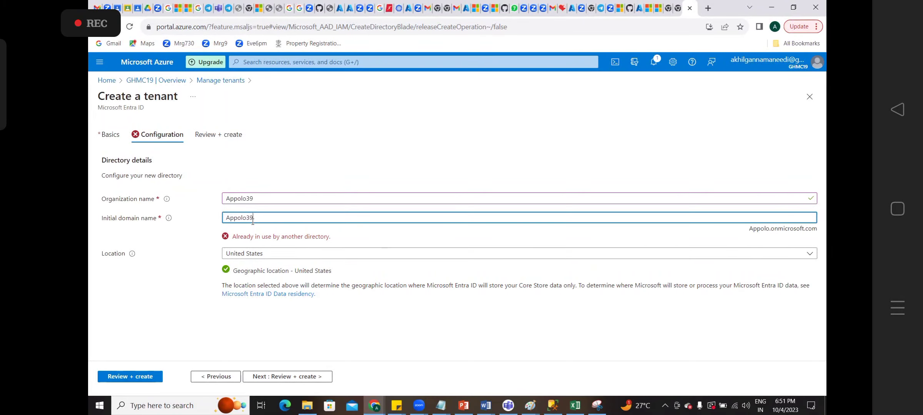
pyautogui.click(186, 264)
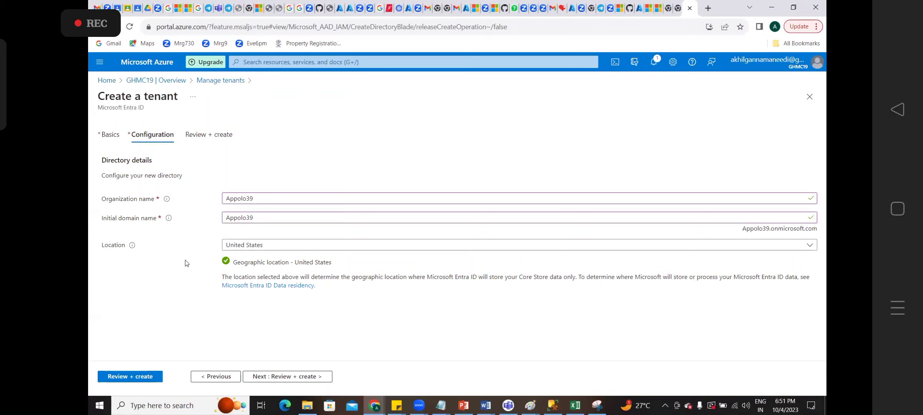
# Review and create the Appolo39 tenant, entering the CAPTCHA characters to pass the robot check
pyautogui.click(285, 377)
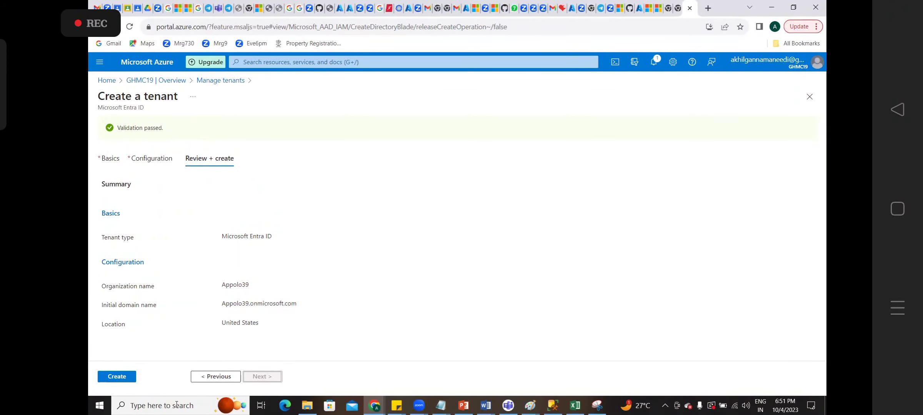
pyautogui.click(117, 377)
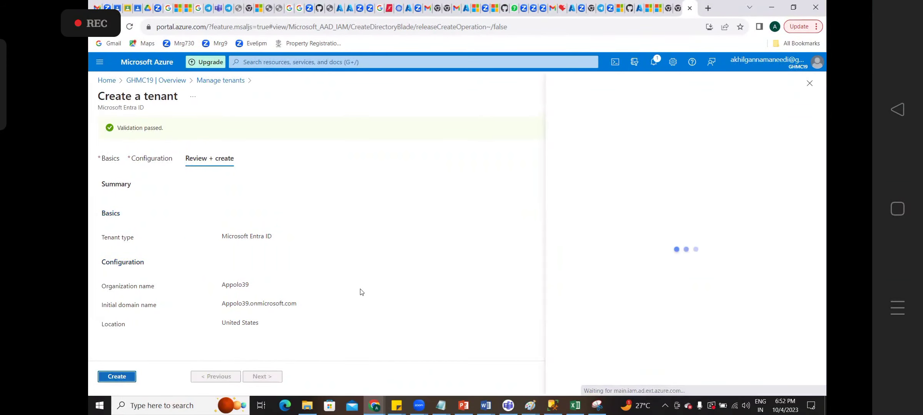
pyautogui.click(623, 185)
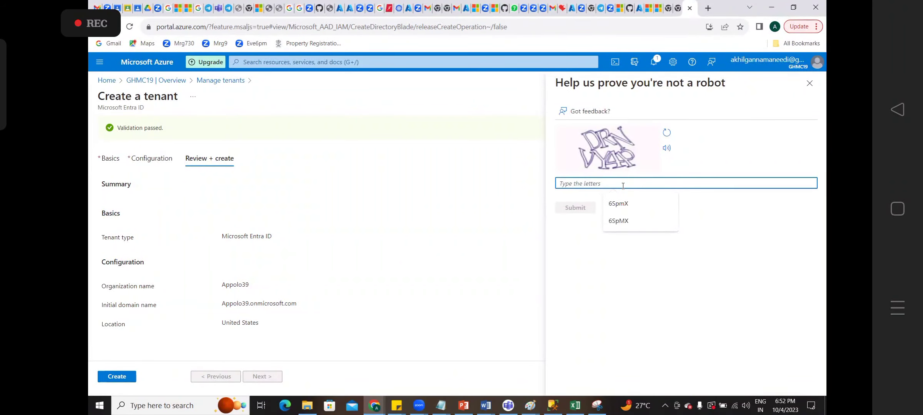
pyautogui.write('DRNVY')
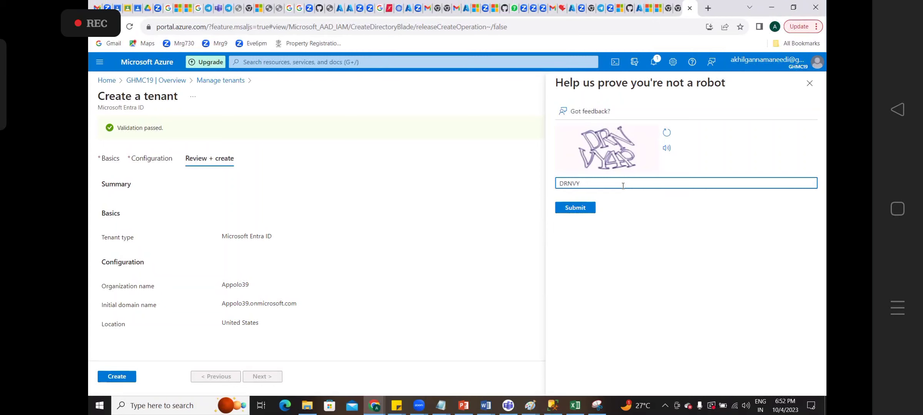
pyautogui.write('4P')
pyautogui.click(582, 212)
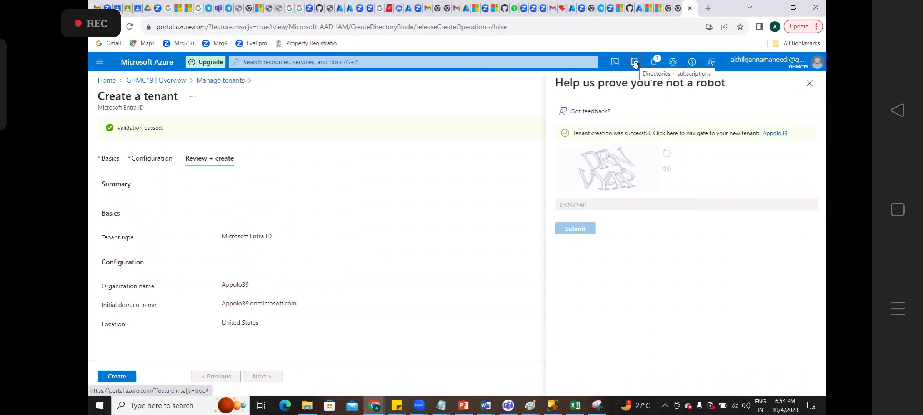
# Open the new Appolo39 tenant and its home page, and switch the portal to Default Directory's home page
pyautogui.click(775, 134)
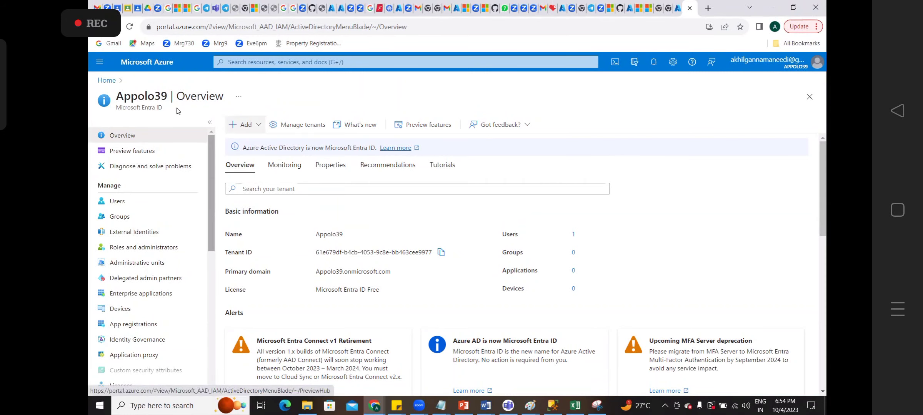
pyautogui.click(142, 65)
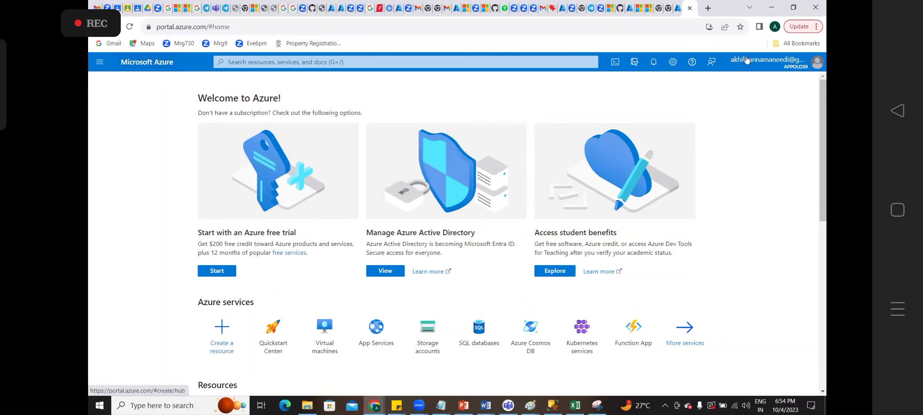
pyautogui.click(672, 61)
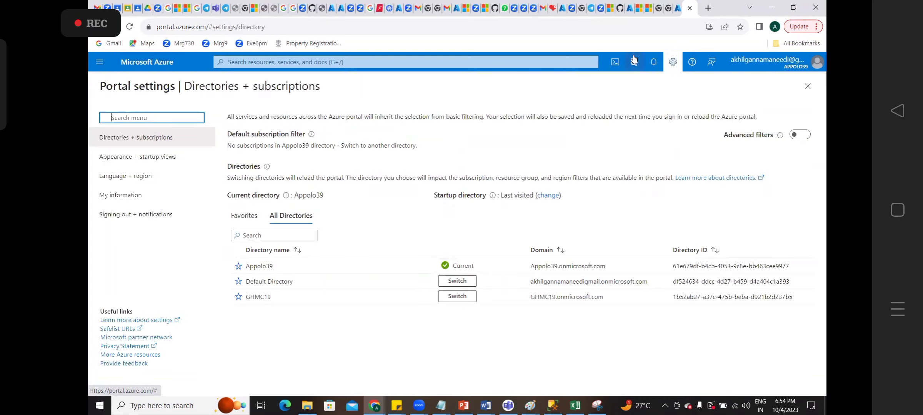
pyautogui.click(459, 282)
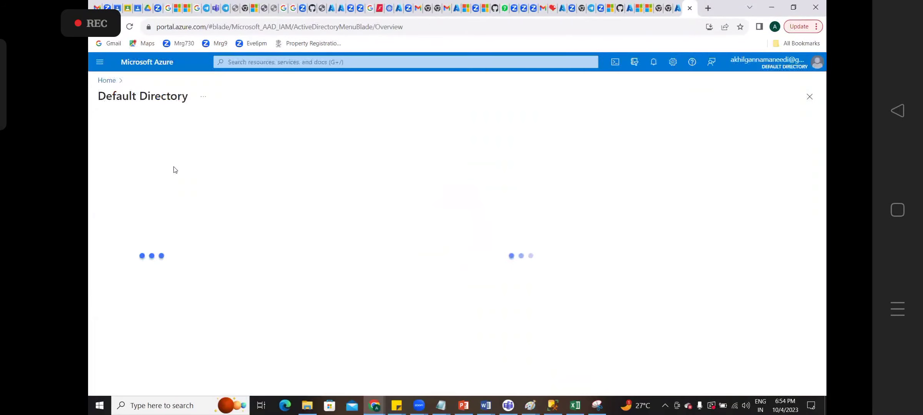
pyautogui.click(156, 63)
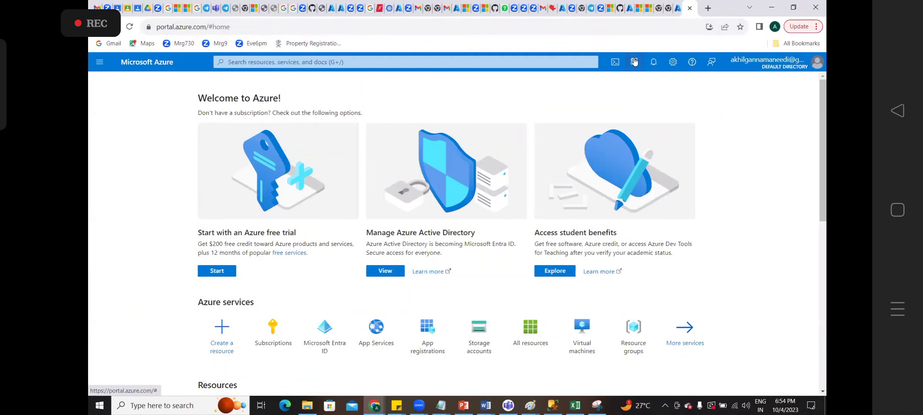
# Switch the portal from Default Directory to GHMC19, dismiss the remaining-credit notification and open the home page
pyautogui.click(635, 62)
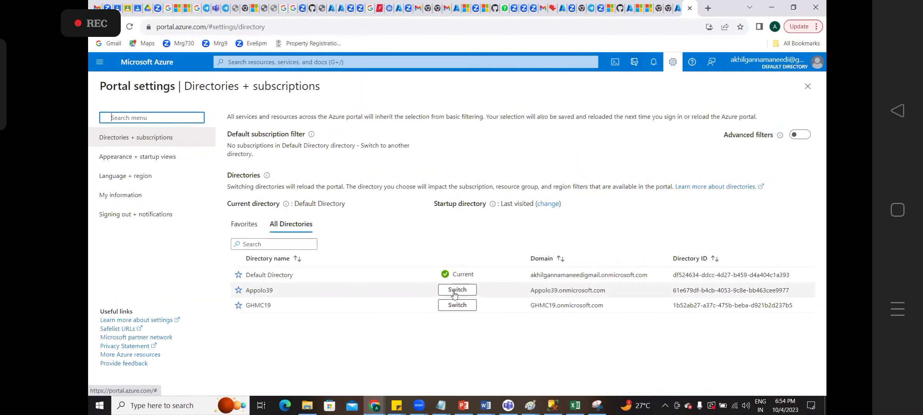
pyautogui.click(453, 303)
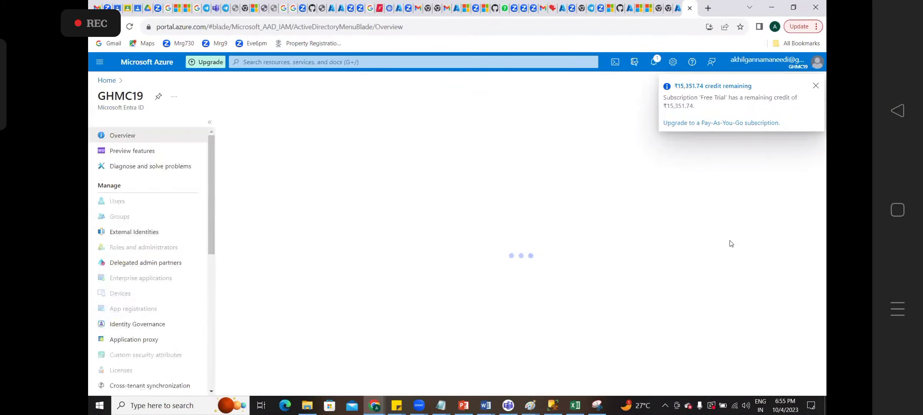
pyautogui.click(815, 86)
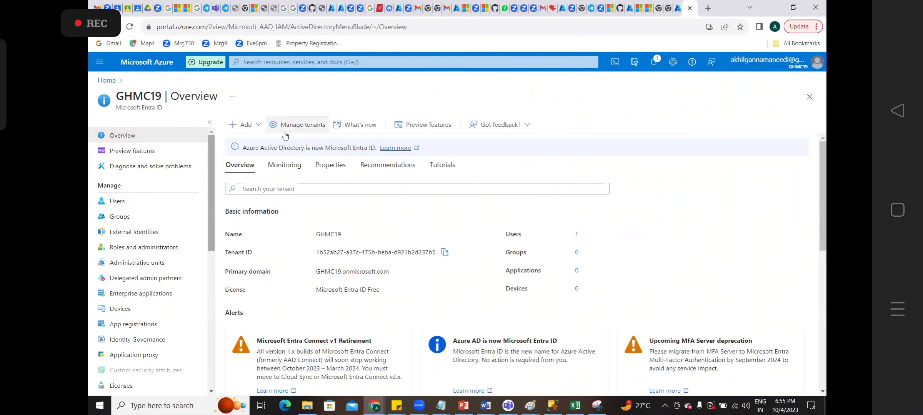
pyautogui.click(145, 70)
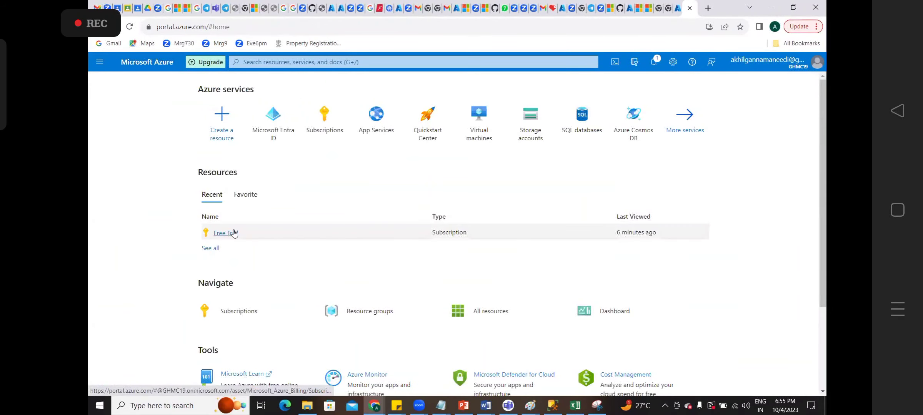
# Change the Free Trial subscription's directory from GHMC19 to Appolo39, accepting the acknowledgement about untransferred resources
pyautogui.click(234, 234)
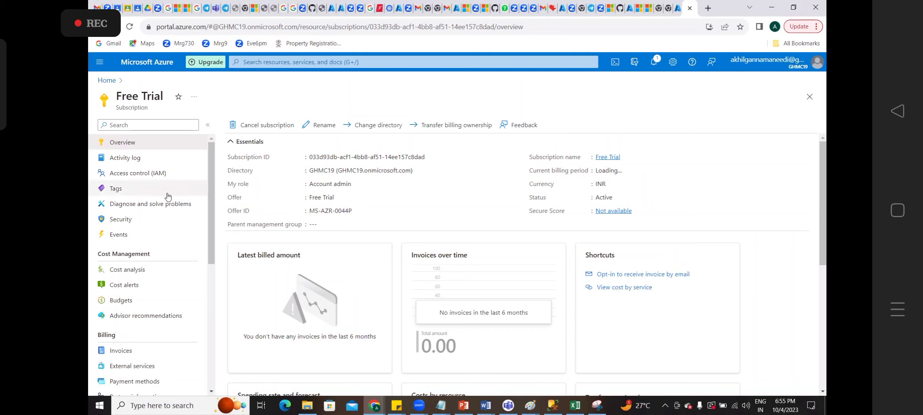
pyautogui.click(356, 129)
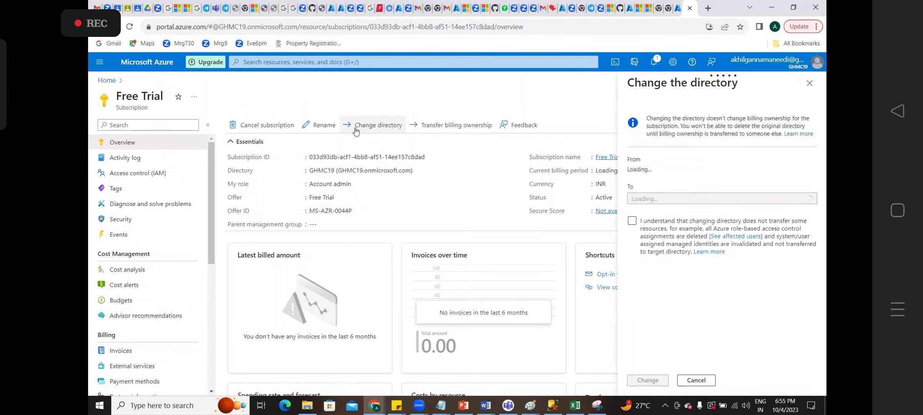
pyautogui.click(667, 199)
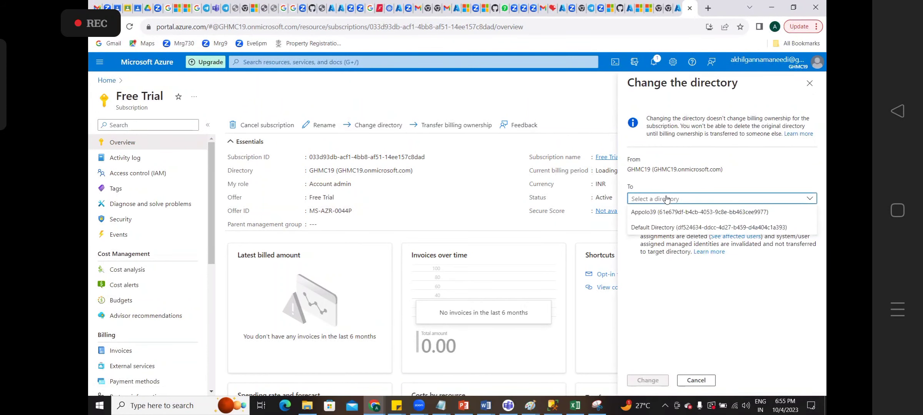
pyautogui.click(652, 213)
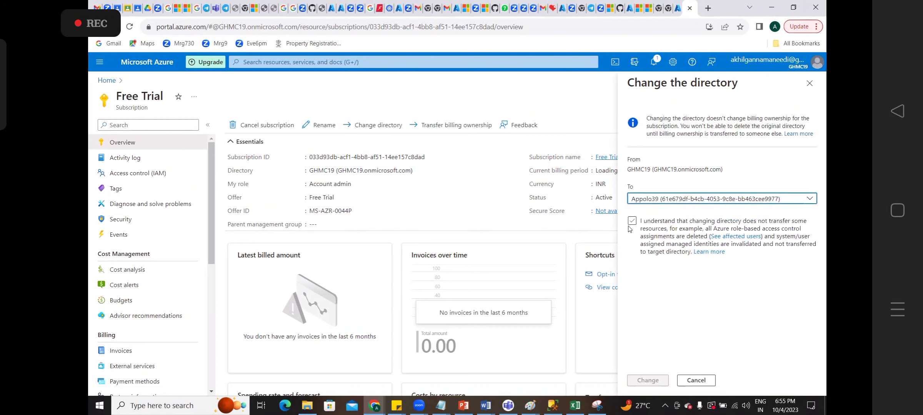
pyautogui.click(631, 221)
pyautogui.click(640, 381)
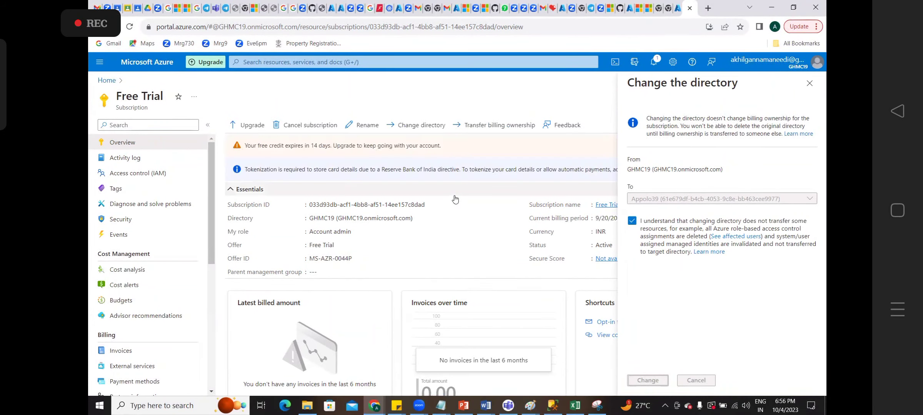
# Close the directory change pane, reload the Free Trial subscription page and return to the portal home page
pyautogui.click(810, 84)
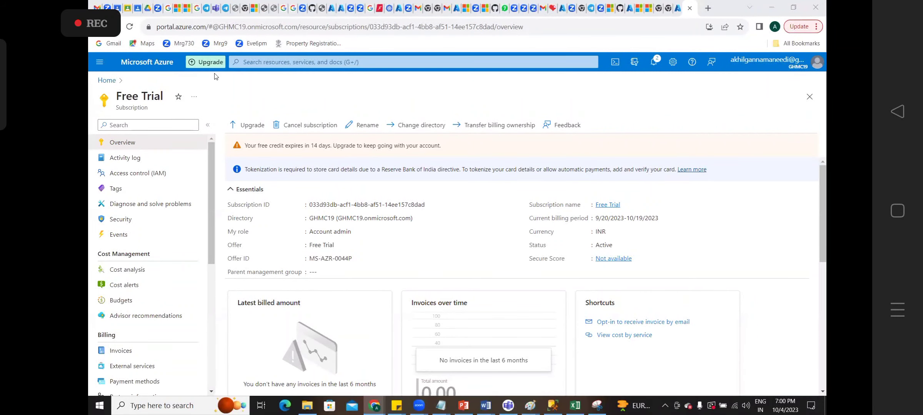
pyautogui.click(130, 27)
pyautogui.click(140, 66)
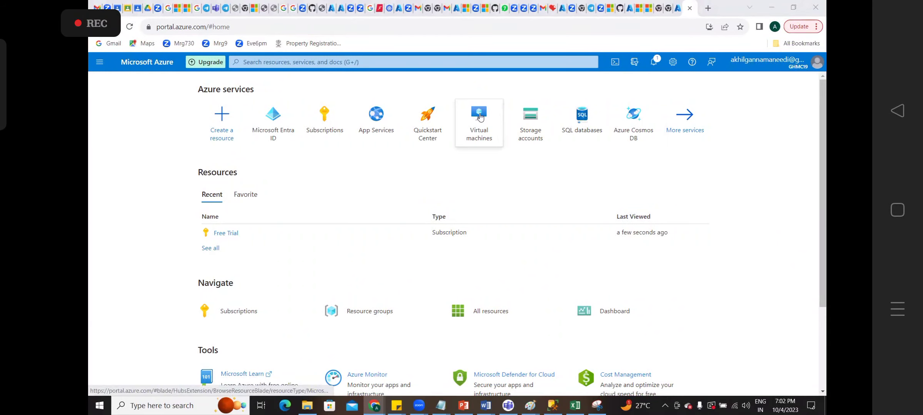
pyautogui.moveTo(479, 117)
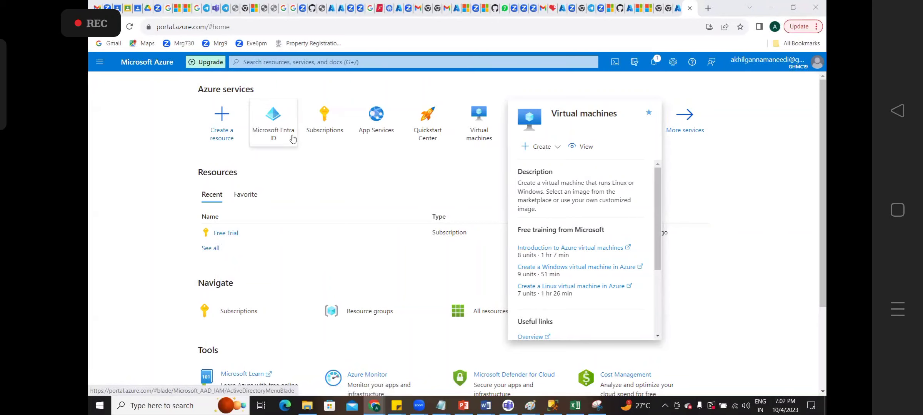
pyautogui.moveTo(292, 139)
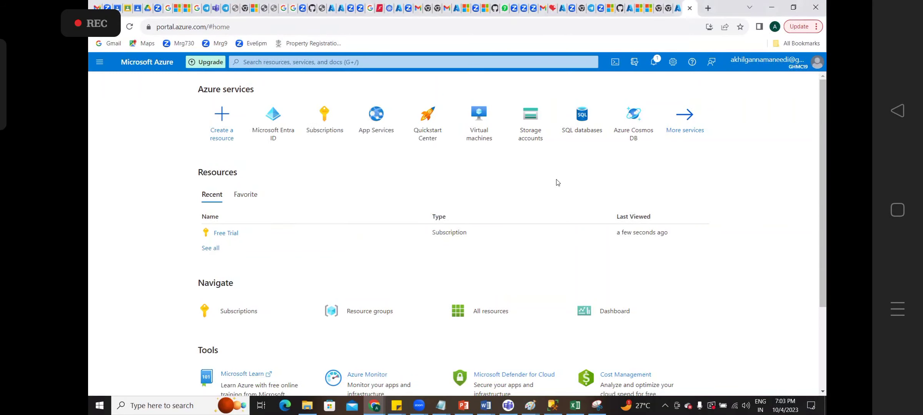
# Check the portal notifications, switch the portal from GHMC19 to Appolo39 and open its home page
pyautogui.click(657, 68)
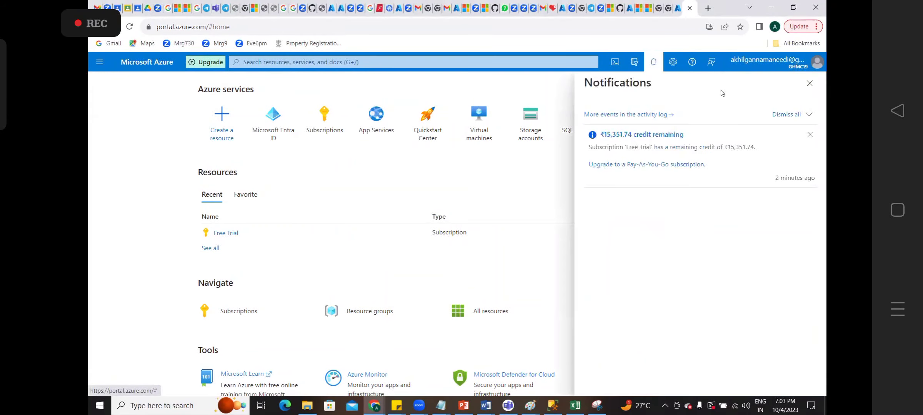
pyautogui.click(810, 85)
pyautogui.click(634, 64)
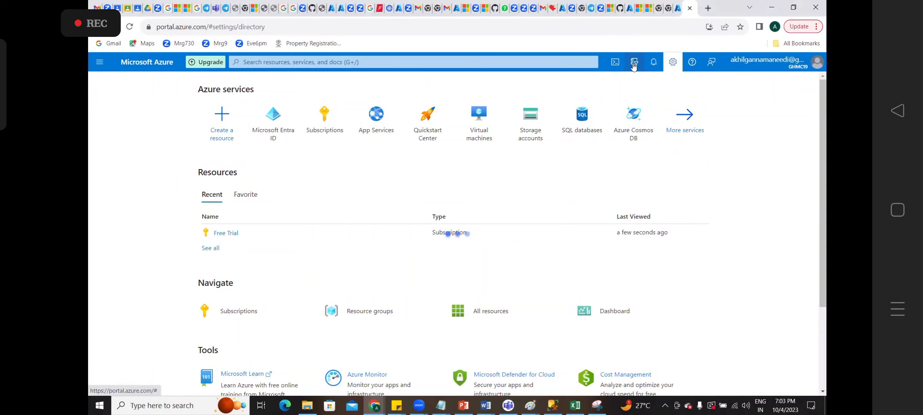
pyautogui.click(453, 284)
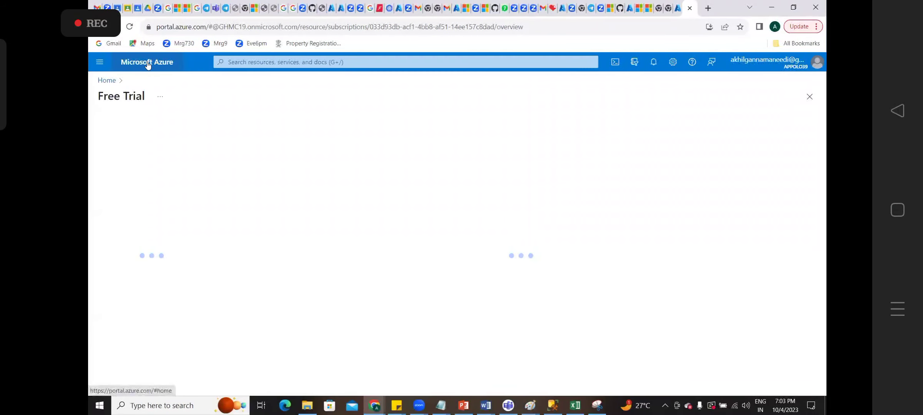
pyautogui.click(148, 64)
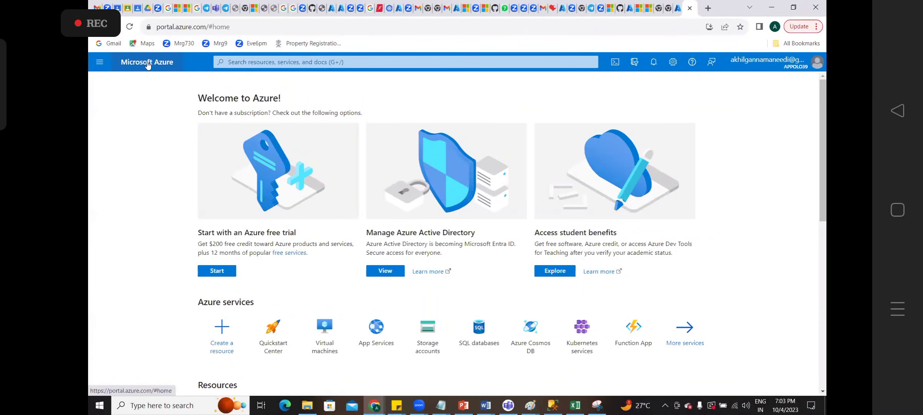
# Reload the Appolo39 home page several times and switch the portal back to the GHMC19 directory
pyautogui.click(131, 27)
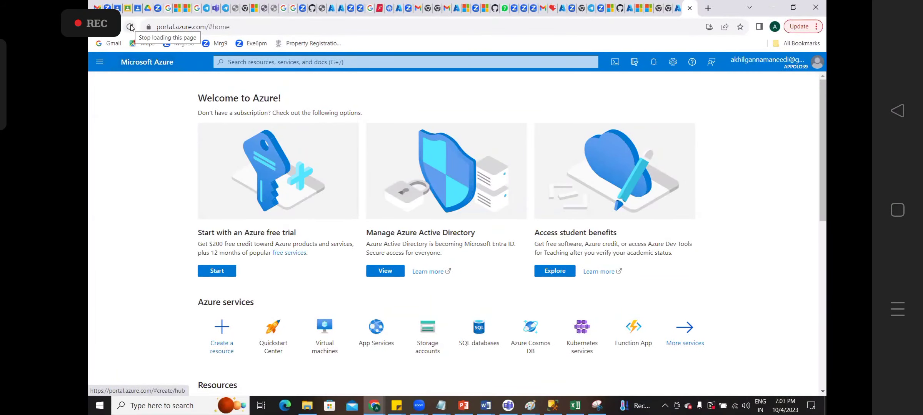
pyautogui.click(130, 26)
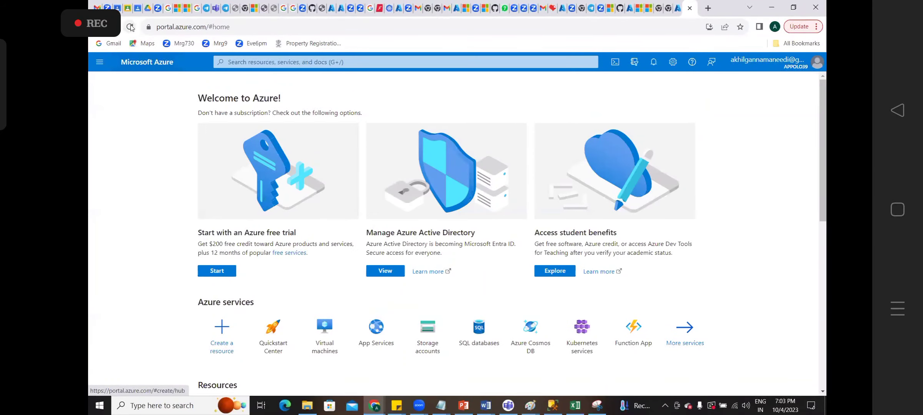
pyautogui.click(131, 27)
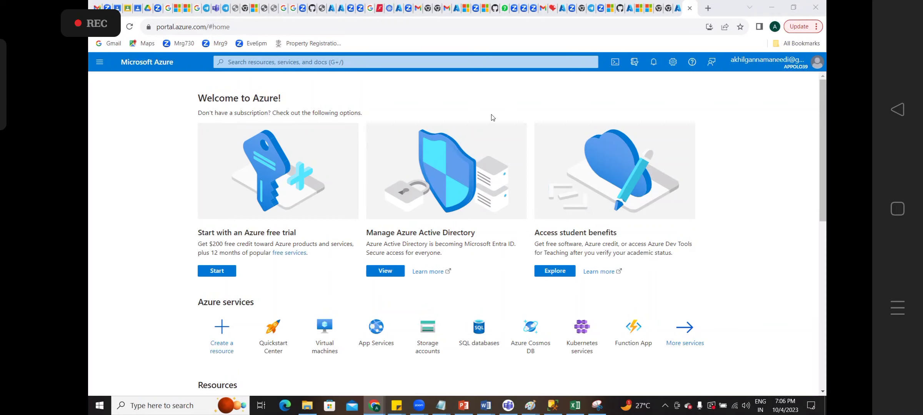
pyautogui.click(131, 28)
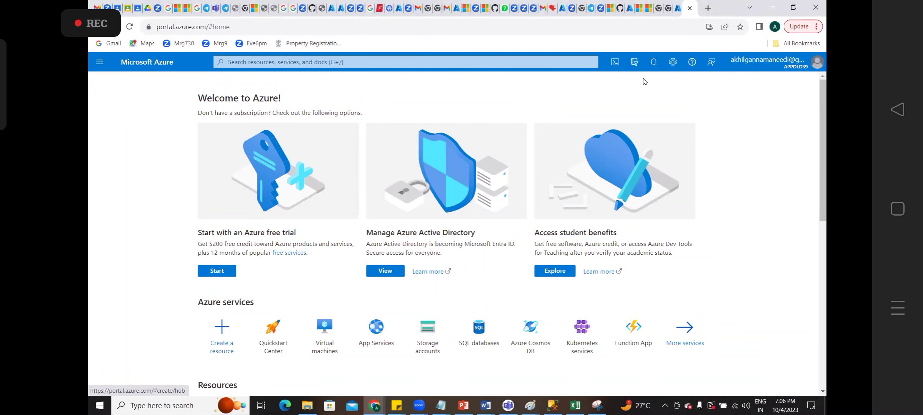
pyautogui.click(635, 64)
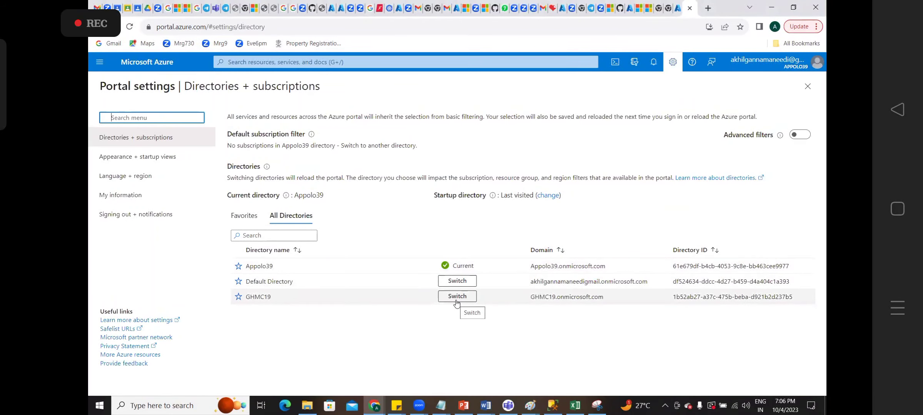
pyautogui.click(456, 302)
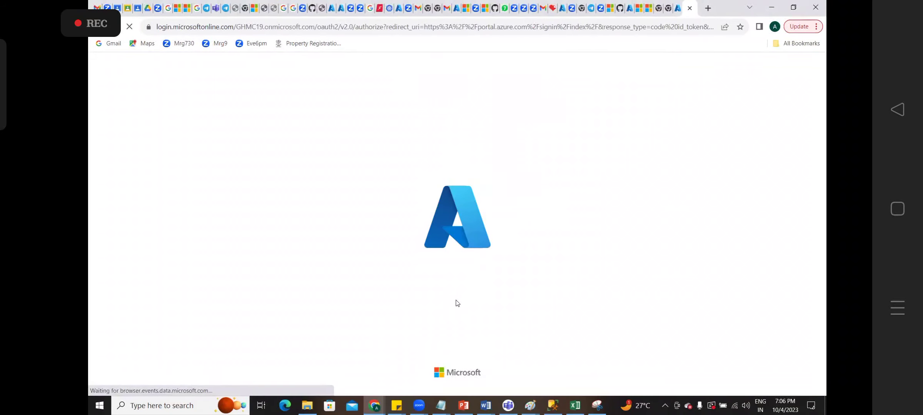
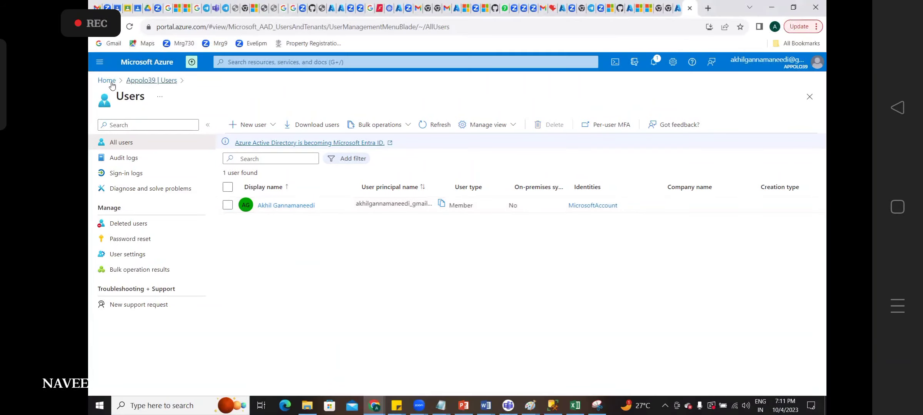
# Return to the home page and open the user list of the Appolo39 tenant in Microsoft Entra ID
pyautogui.click(111, 82)
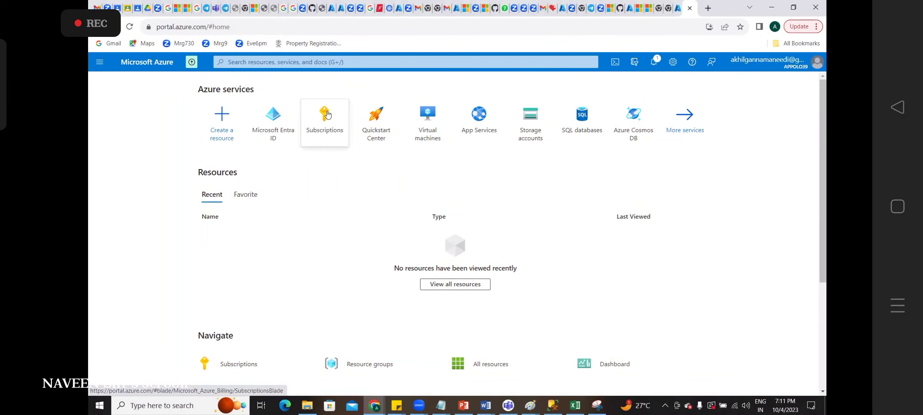
pyautogui.moveTo(316, 123)
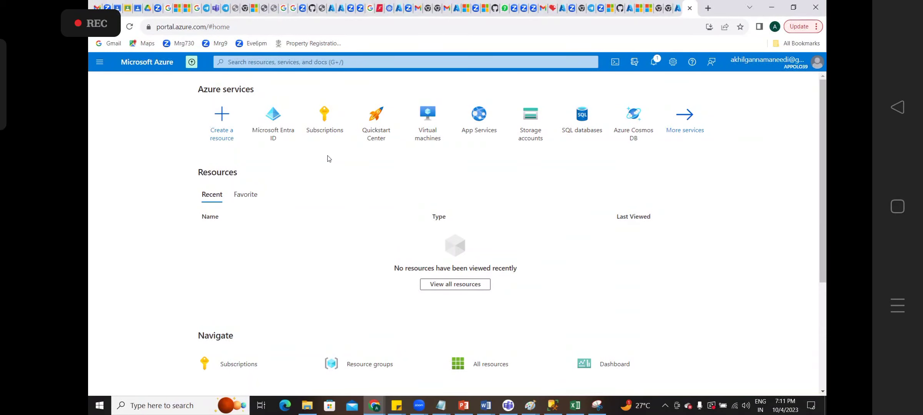
pyautogui.click(275, 122)
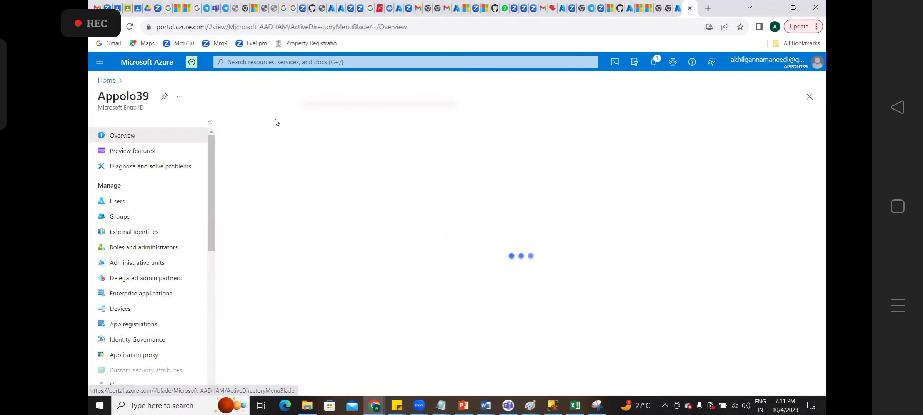
pyautogui.click(116, 201)
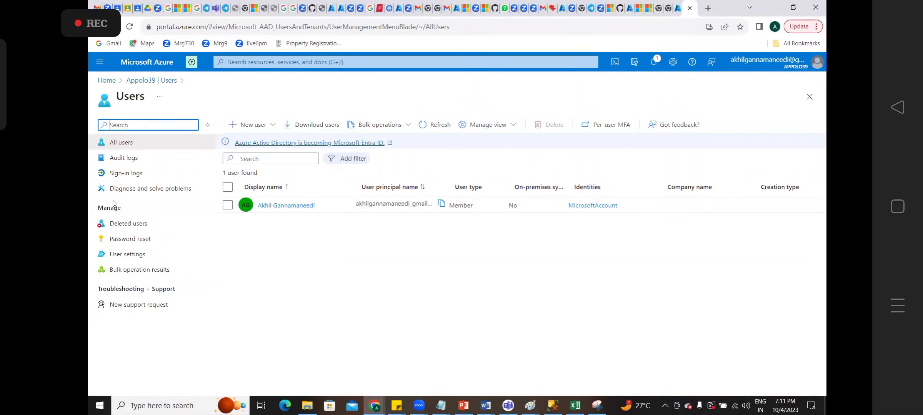
# Start a new internal user in Appolo39 with the user principal name amazon and the display name AMAZON
pyautogui.click(269, 127)
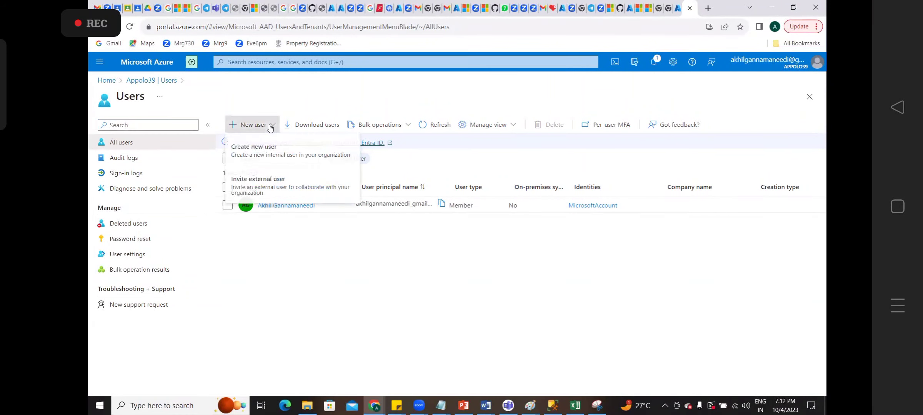
pyautogui.click(264, 152)
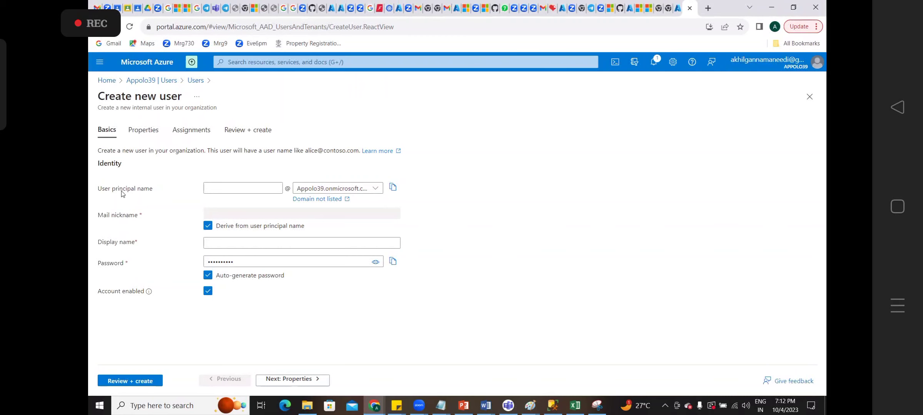
pyautogui.moveTo(106, 189); pyautogui.dragTo(143, 190)
pyautogui.click(228, 185)
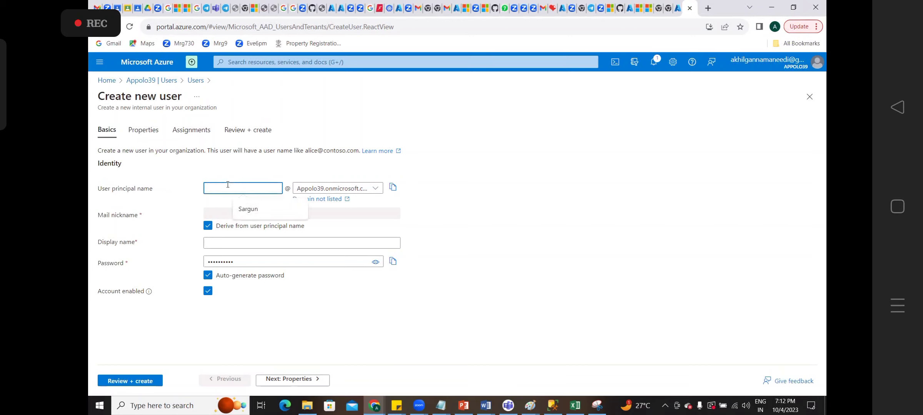
pyautogui.write('a')
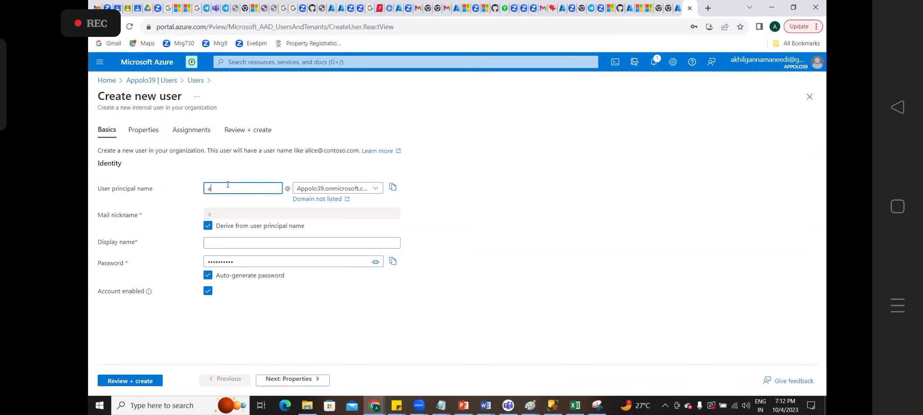
pyautogui.write('MAZON')
pyautogui.press('BackSpace')
pyautogui.press('BackSpace')
pyautogui.press('BackSpace')
pyautogui.press('BackSpace')
pyautogui.press('BackSpace')
pyautogui.press('BackSpace')
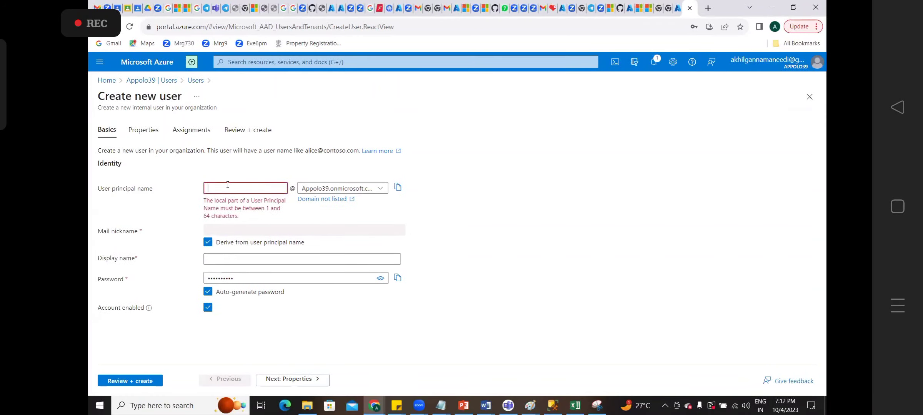
pyautogui.write('amazon')
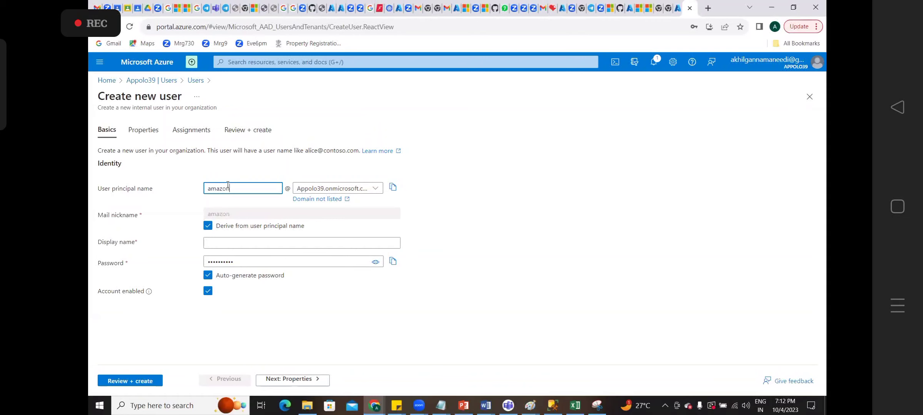
pyautogui.click(483, 173)
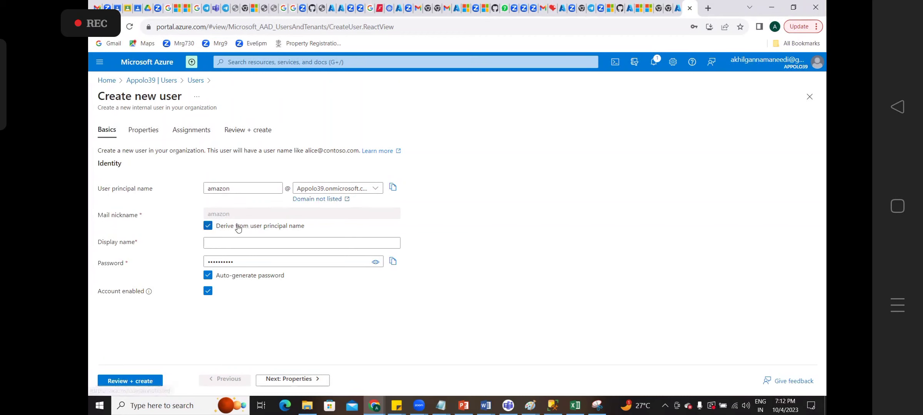
pyautogui.click(223, 243)
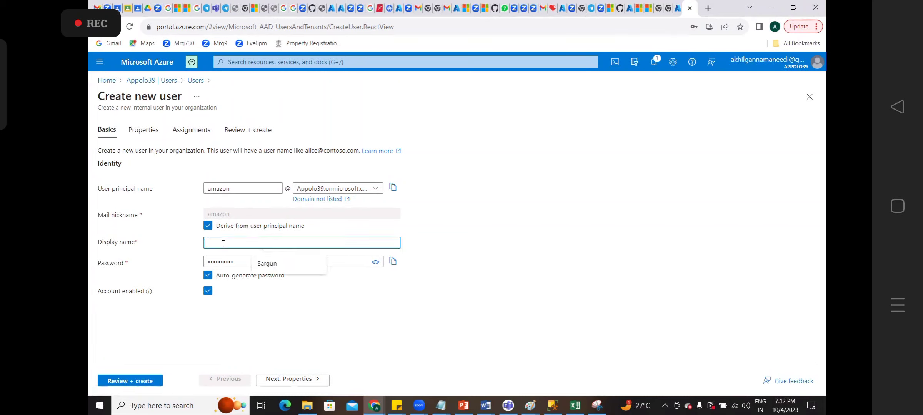
pyautogui.write('AMAZON')
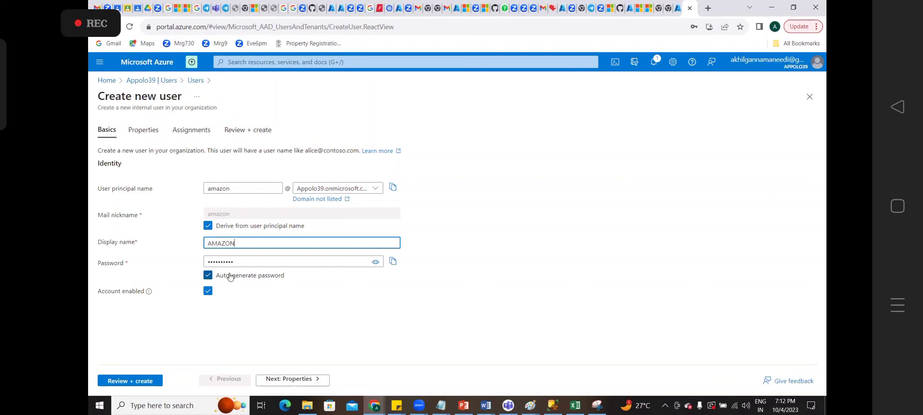
# Reveal and copy the new user's auto-generated password, and paste it into the sticky note below "git remote"
pyautogui.click(376, 263)
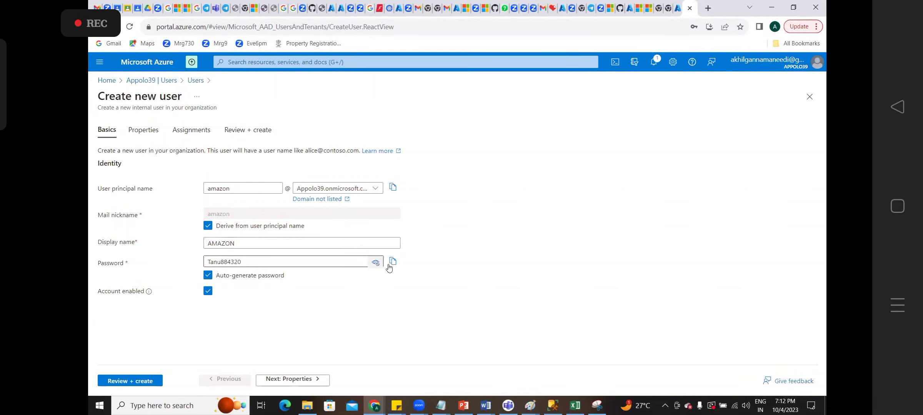
pyautogui.click(393, 263)
pyautogui.click(396, 406)
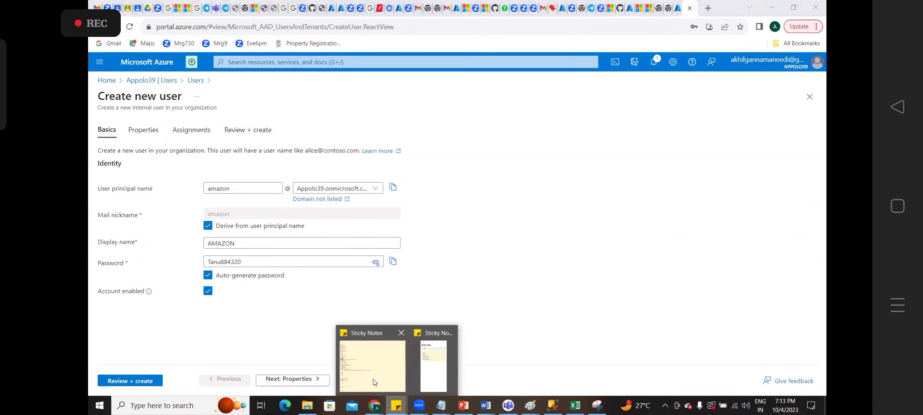
pyautogui.click(373, 379)
pyautogui.click(162, 352)
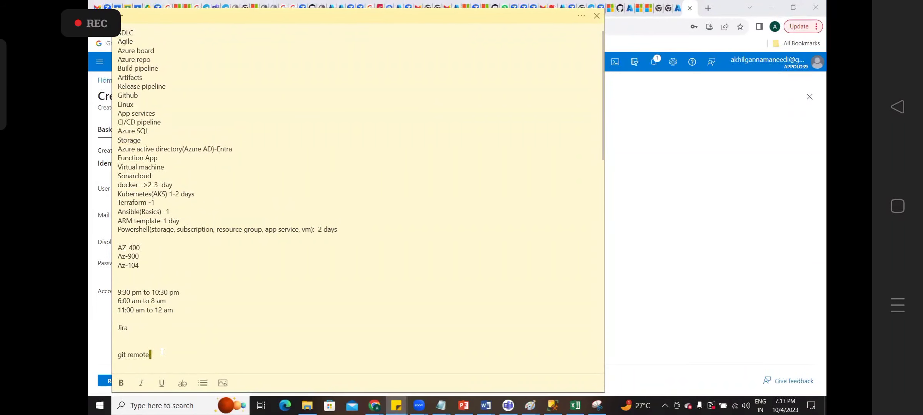
pyautogui.press('Return')
pyautogui.press('Return')
pyautogui.press('Return')
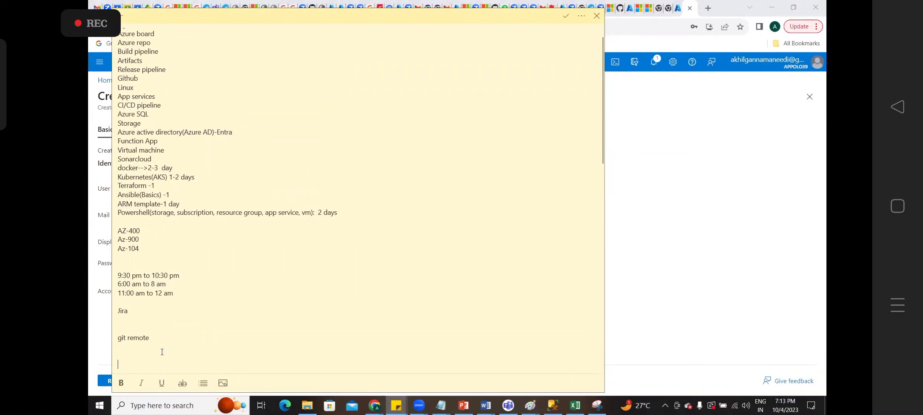
pyautogui.hotkey('ctrl', 'v')
pyautogui.press('Up')
pyautogui.hotkey('alt', 'Tab')
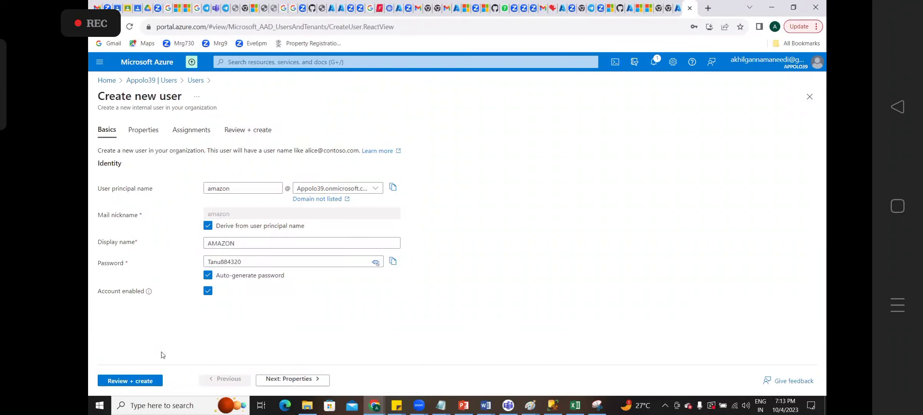
# Copy the new user's full principal name and paste it into the sticky note above the saved password
pyautogui.click(392, 188)
pyautogui.hotkey('alt', 'Tab')
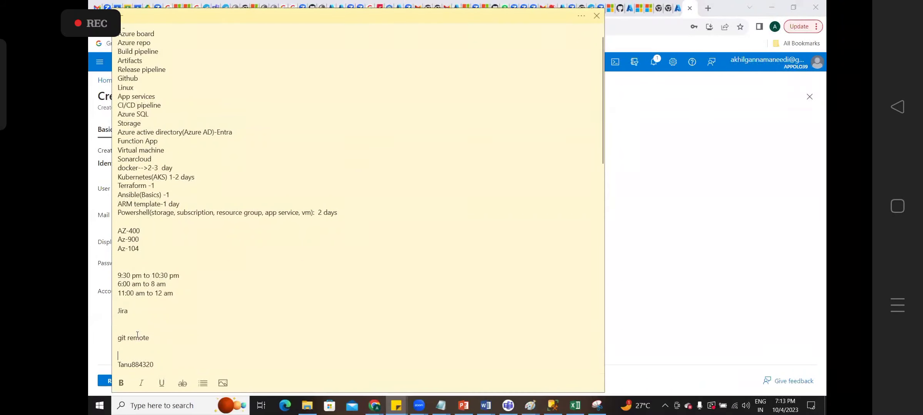
pyautogui.hotkey('ctrl', 'v')
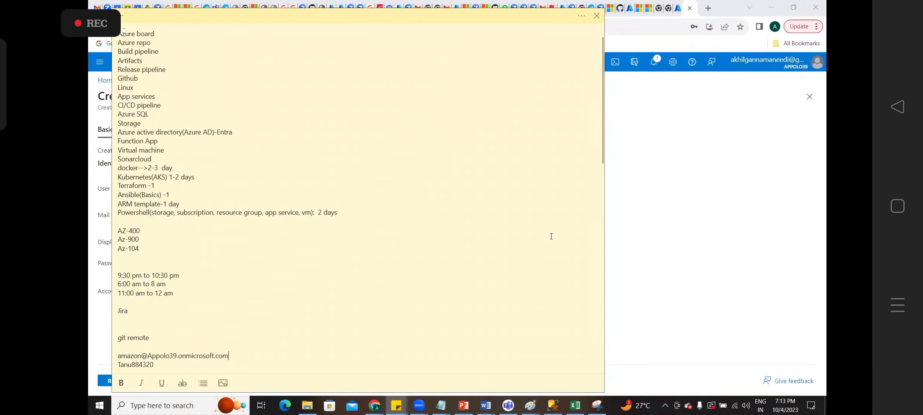
# Create the AMAZON user with the default properties and no assignments, and refresh the tenant's user list
pyautogui.click(684, 186)
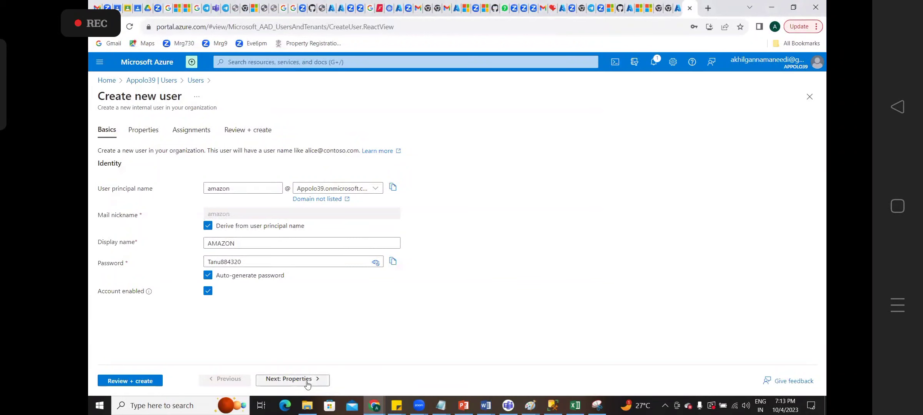
pyautogui.click(292, 380)
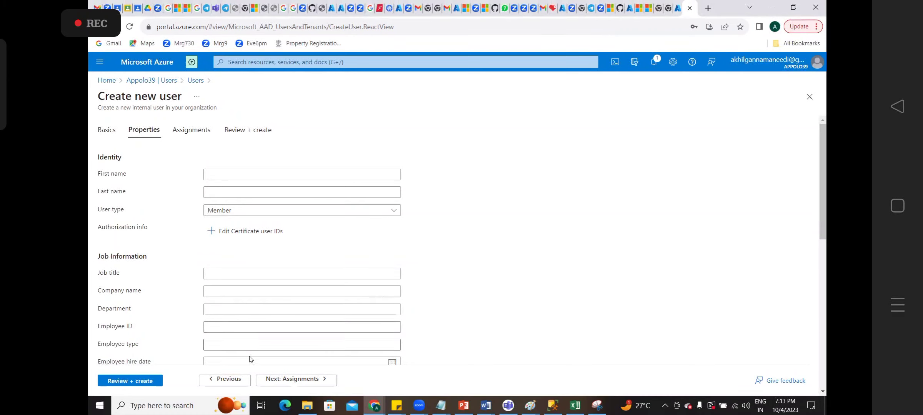
pyautogui.click(278, 380)
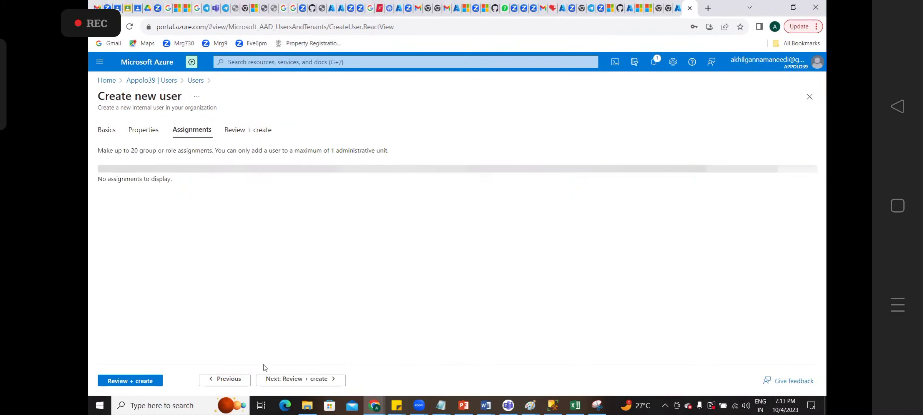
pyautogui.click(278, 380)
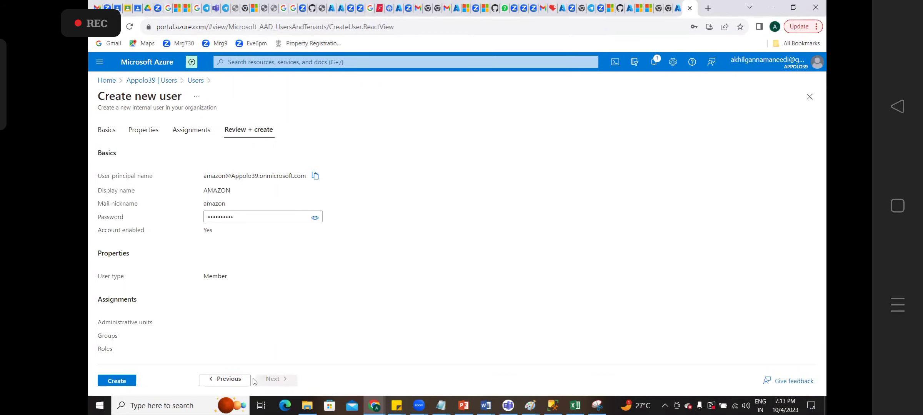
pyautogui.click(129, 382)
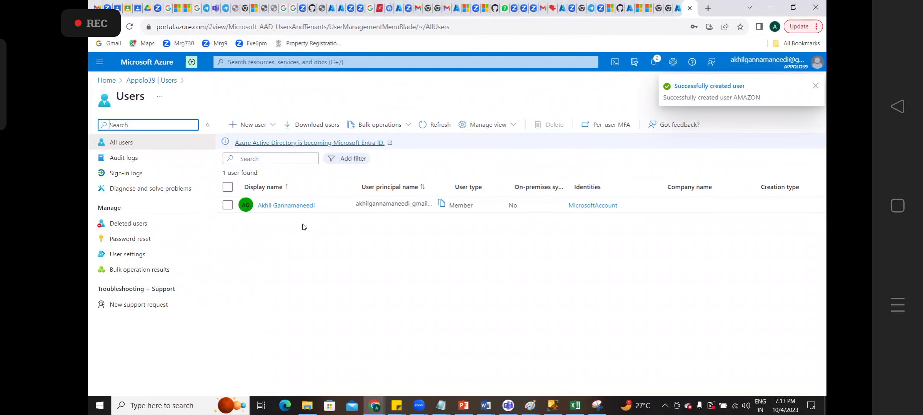
pyautogui.click(425, 130)
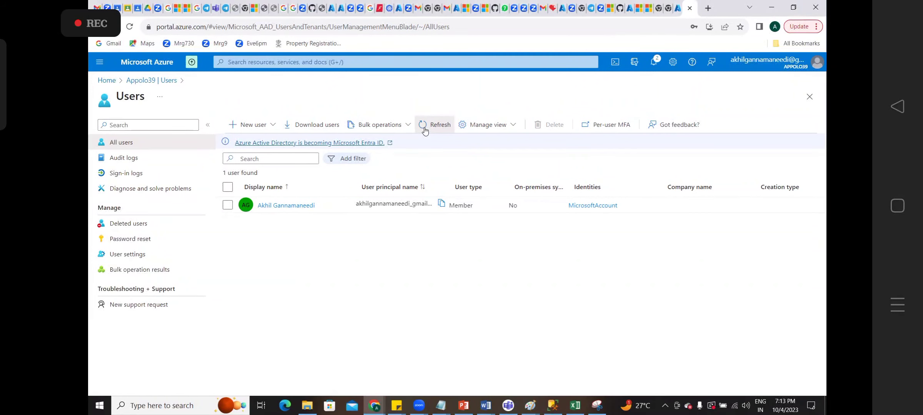
pyautogui.click(424, 130)
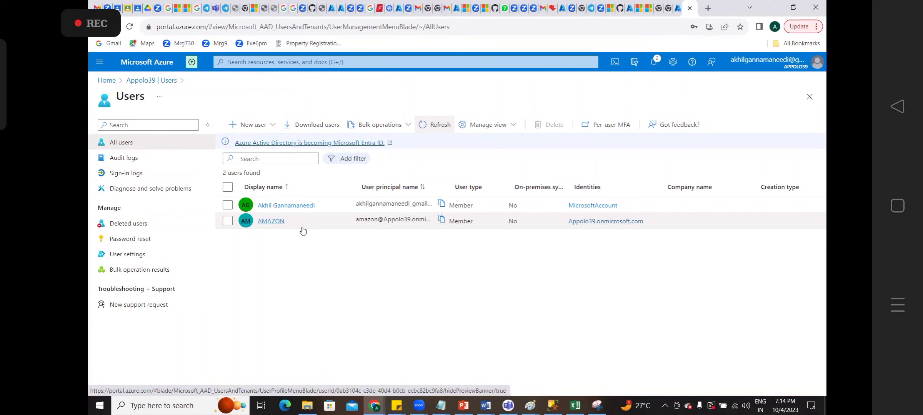
# Start another new internal user with the user principal name Flipkart and the display name Flipkart
pyautogui.click(263, 131)
pyautogui.click(261, 149)
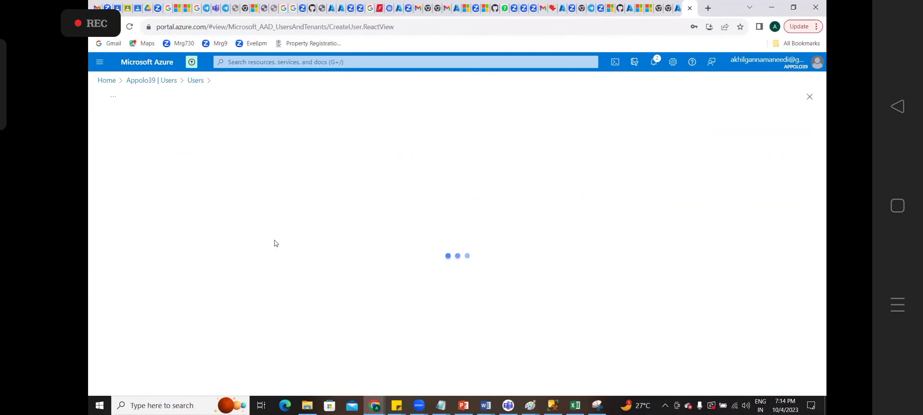
pyautogui.click(231, 190)
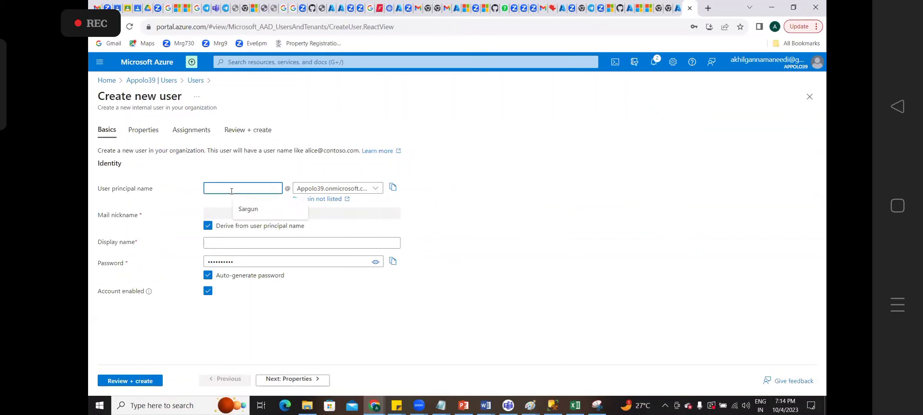
pyautogui.write('Flipkart')
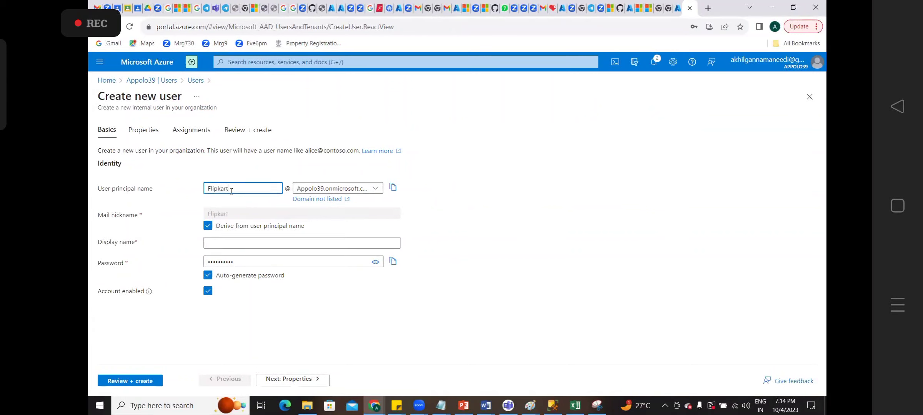
pyautogui.click(263, 243)
pyautogui.write('Flipkart')
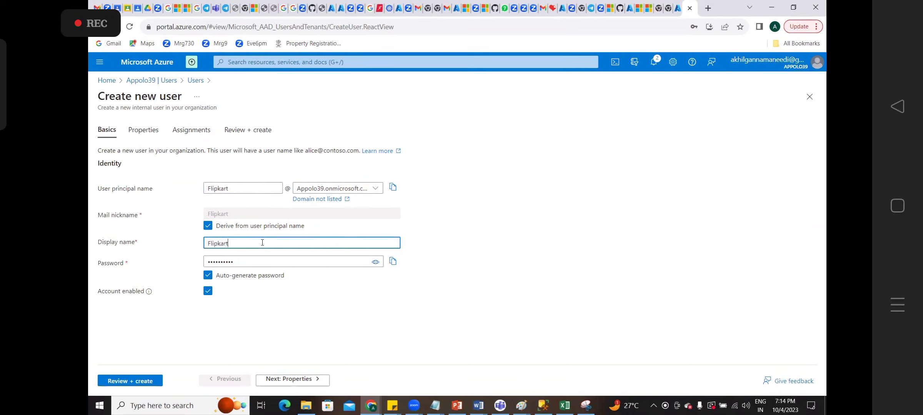
# Reveal and copy the Flipkart user's auto-generated password, and paste it into the sticky note below the AMAZON credentials
pyautogui.click(374, 263)
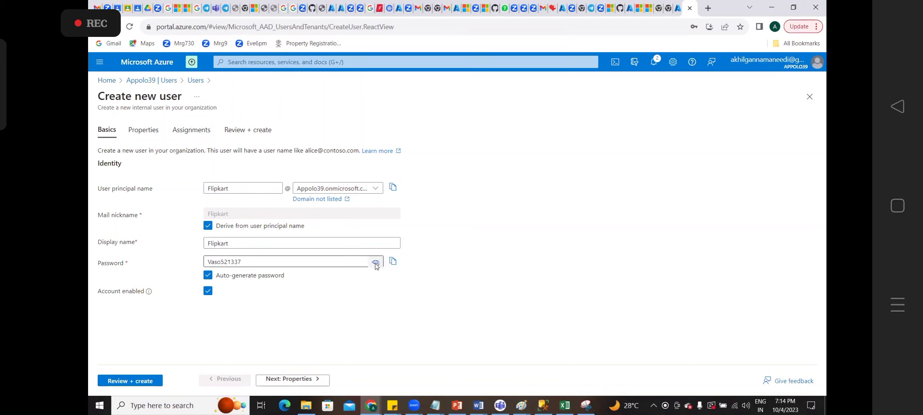
pyautogui.click(392, 263)
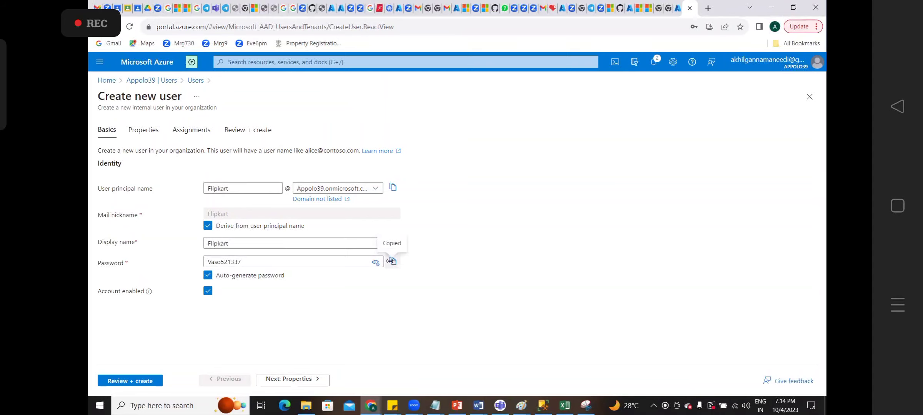
pyautogui.hotkey('alt', 'Tab')
pyautogui.press('Return')
pyautogui.press('Return')
pyautogui.press('Return')
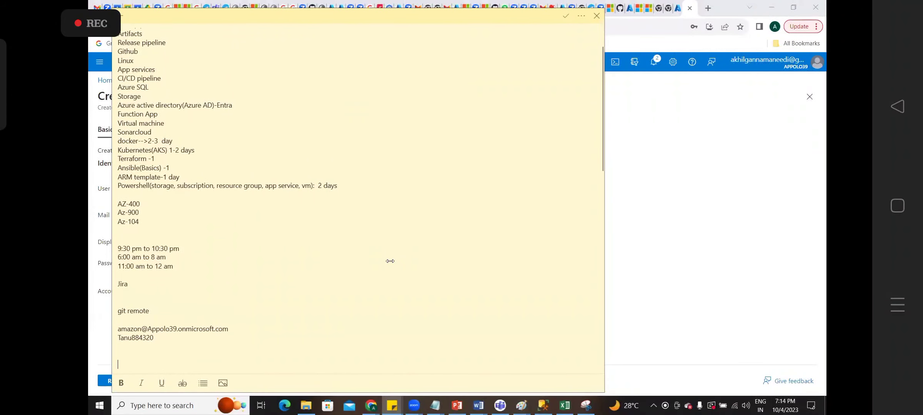
pyautogui.hotkey('ctrl', 'v')
pyautogui.hotkey('alt', 'Tab')
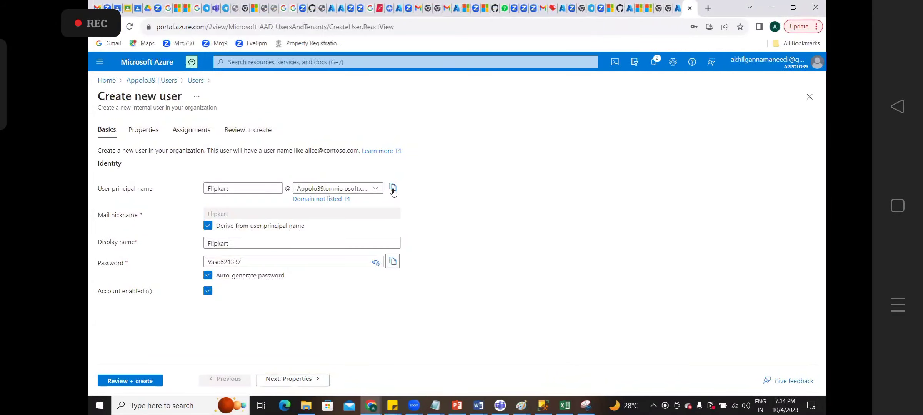
# Copy the Flipkart user's full principal name and paste it into the sticky note above that user's password
pyautogui.click(392, 187)
pyautogui.hotkey('alt', 'Tab')
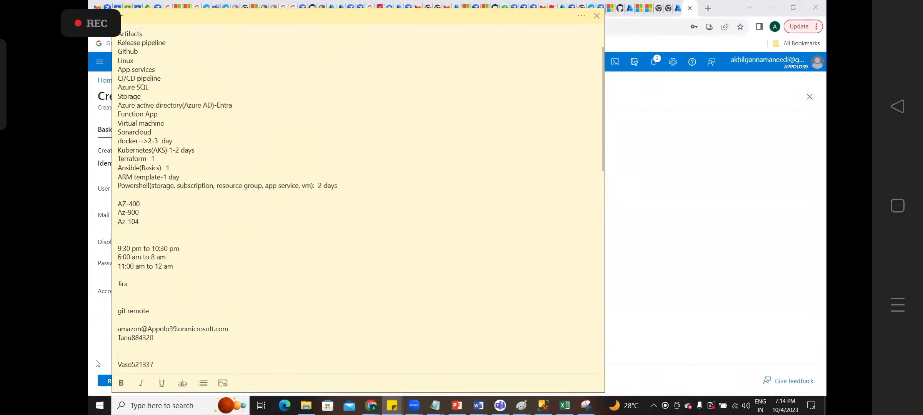
pyautogui.hotkey('ctrl', 'v')
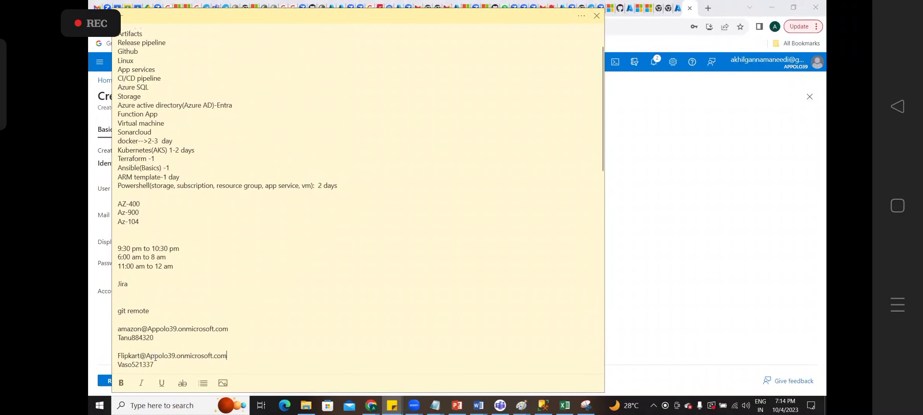
pyautogui.doubleClick(133, 357)
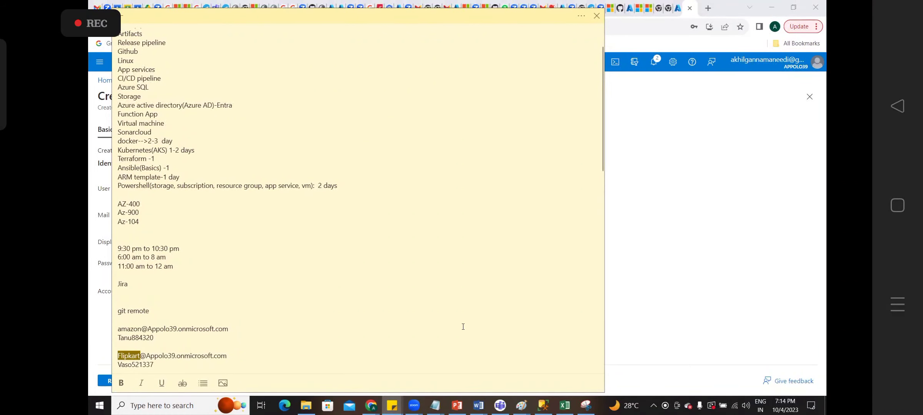
pyautogui.click(646, 271)
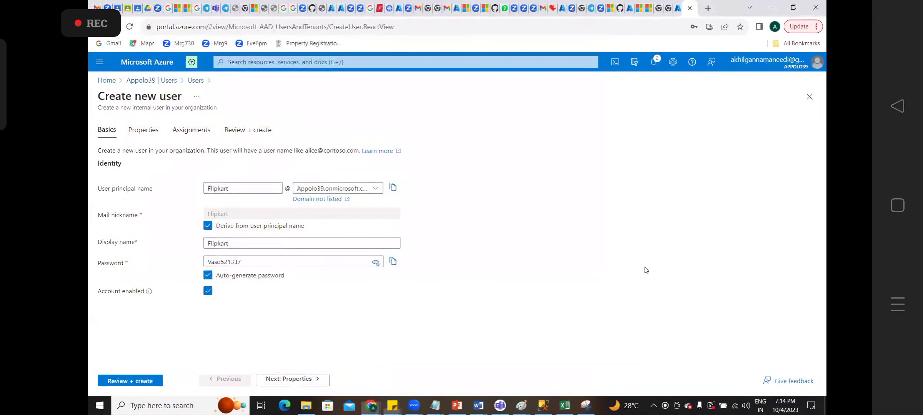
# Try Amazon as the new user's principal name to test for duplicates, and set the name back to Flipkart
pyautogui.doubleClick(261, 192)
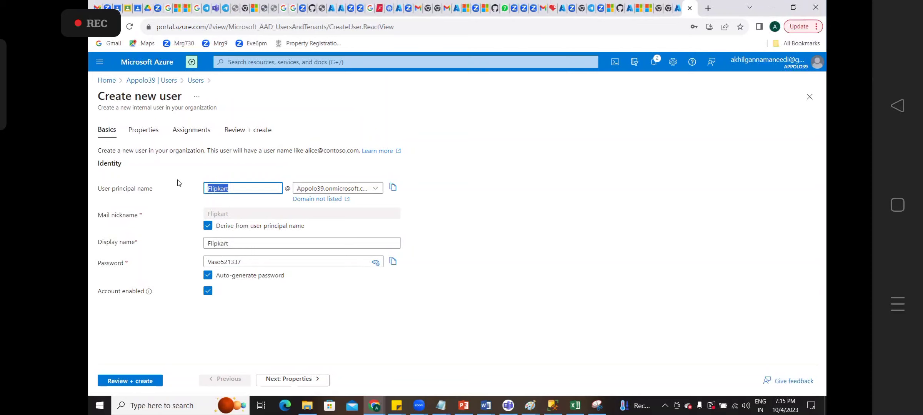
pyautogui.click(367, 58)
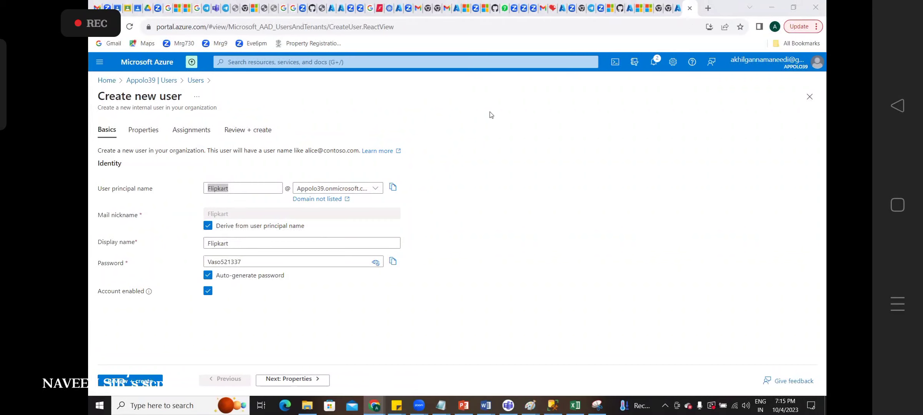
pyautogui.click(238, 187)
pyautogui.write('Flipka')
pyautogui.press('BackSpace')
pyautogui.press('BackSpace')
pyautogui.press('BackSpace')
pyautogui.press('BackSpace')
pyautogui.press('BackSpace')
pyautogui.press('BackSpace')
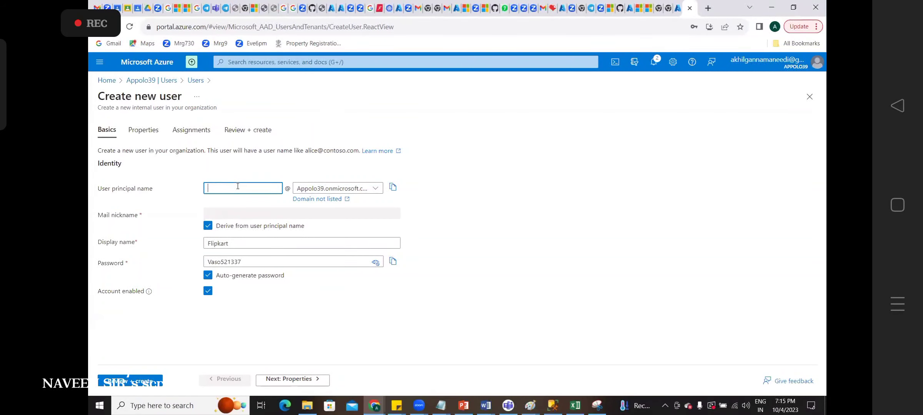
pyautogui.write('Amazon')
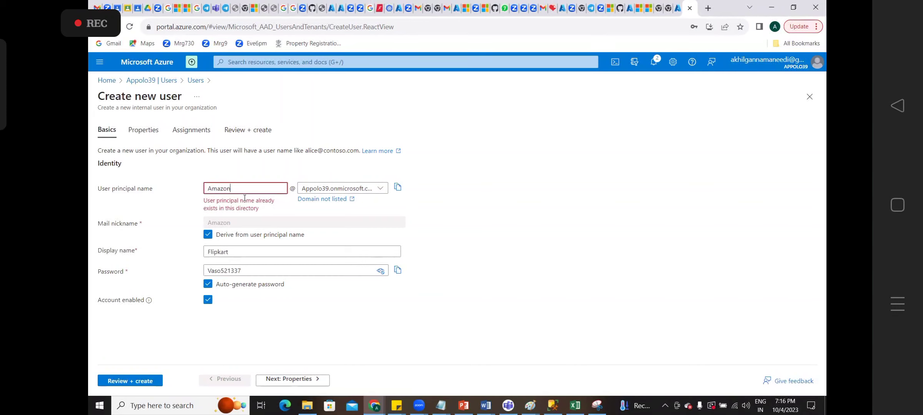
pyautogui.doubleClick(225, 190)
pyautogui.write('Flipkart')
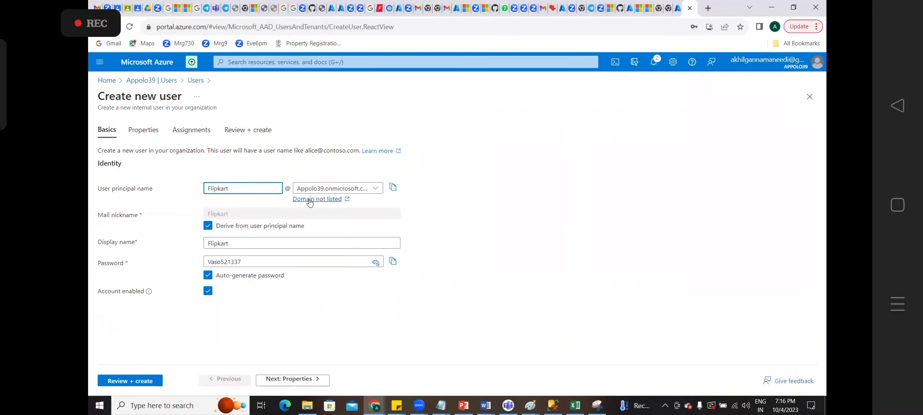
# Create the Flipkart user with the default properties and no assignments, and refresh the user list
pyautogui.click(293, 380)
pyautogui.click(294, 381)
pyautogui.click(293, 381)
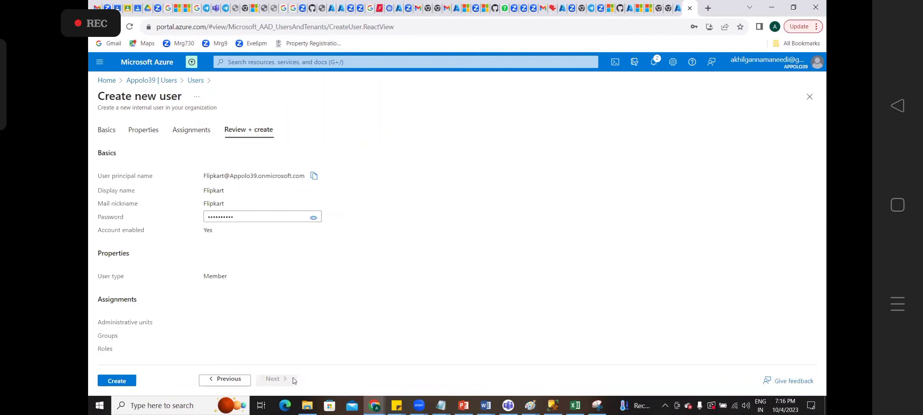
pyautogui.click(132, 382)
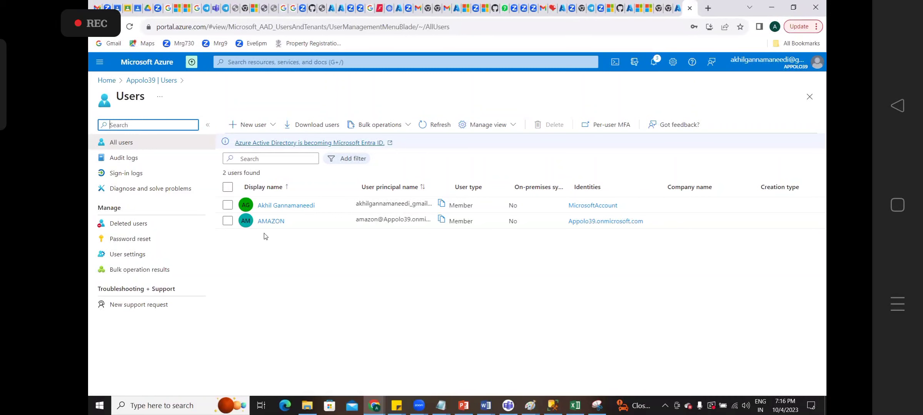
pyautogui.click(425, 130)
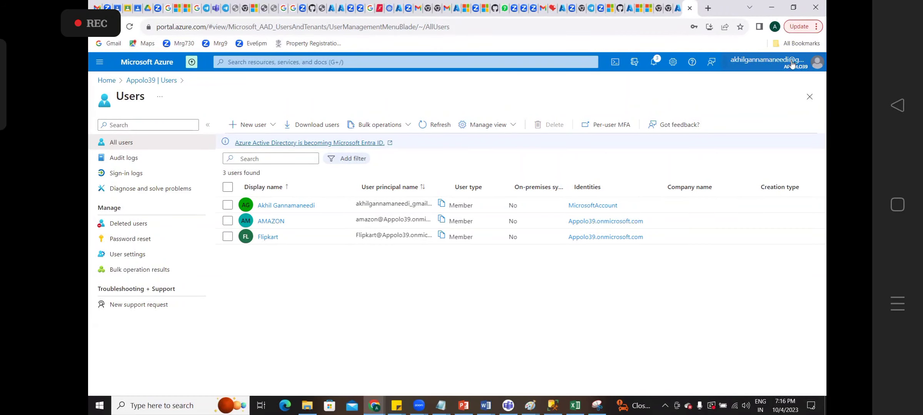
# Open portal.azure.com in a new incognito window and choose to sign in with another account
pyautogui.hotkey('ctrl', 'shift', 'n')
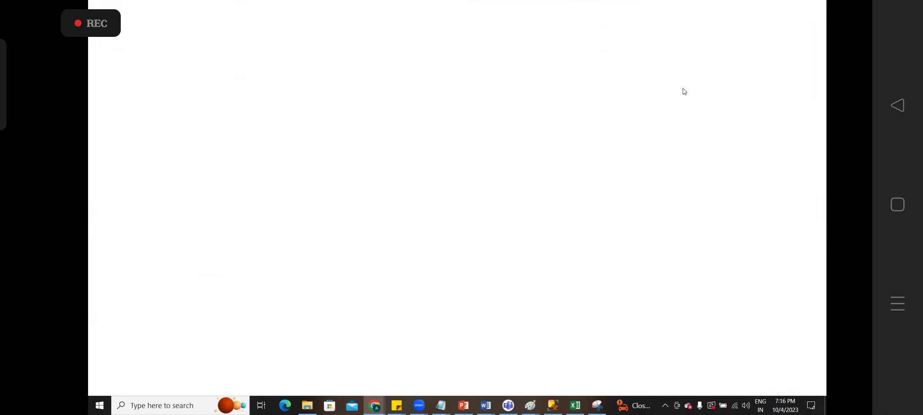
pyautogui.write('port')
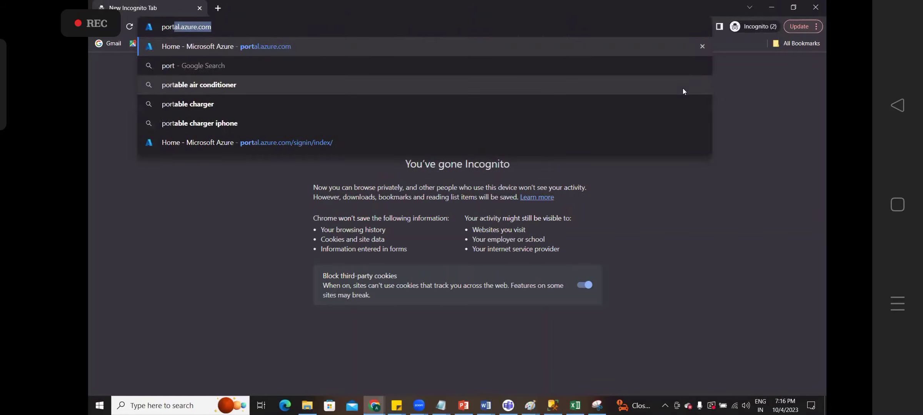
pyautogui.press('Return')
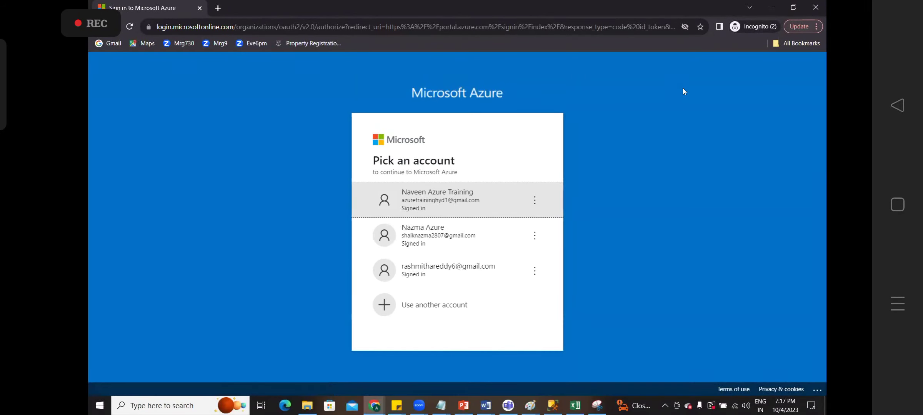
pyautogui.click(429, 306)
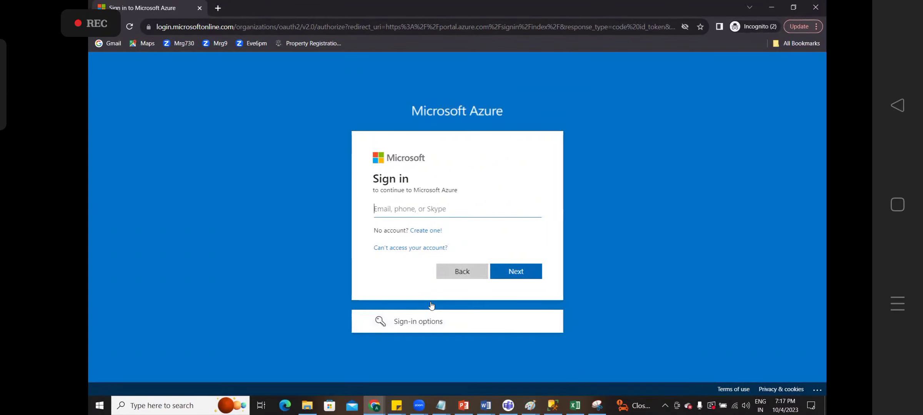
# Copy the AMAZON user's full principal name from the sticky note and paste it as the Azure sign-in name
pyautogui.hotkey('alt', 'Tab')
pyautogui.hotkey('alt', 'Tab')
pyautogui.hotkey('alt', 'Tab')
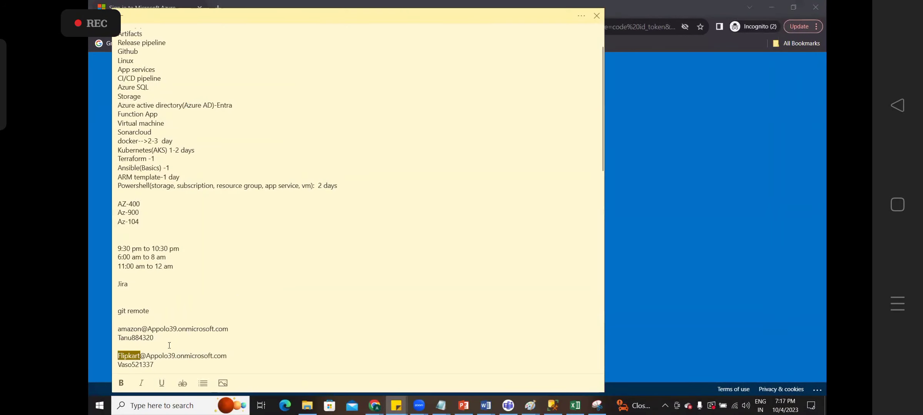
pyautogui.moveTo(229, 329); pyautogui.dragTo(117, 328)
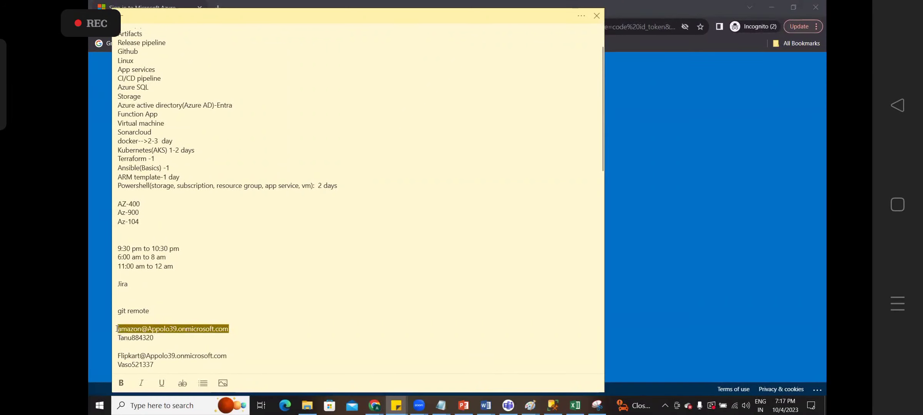
pyautogui.hotkey('alt', 'Tab')
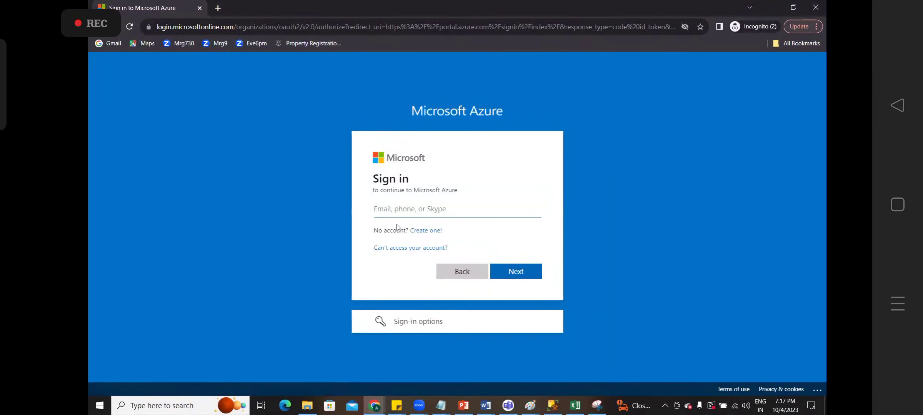
pyautogui.hotkey('ctrl', 'v')
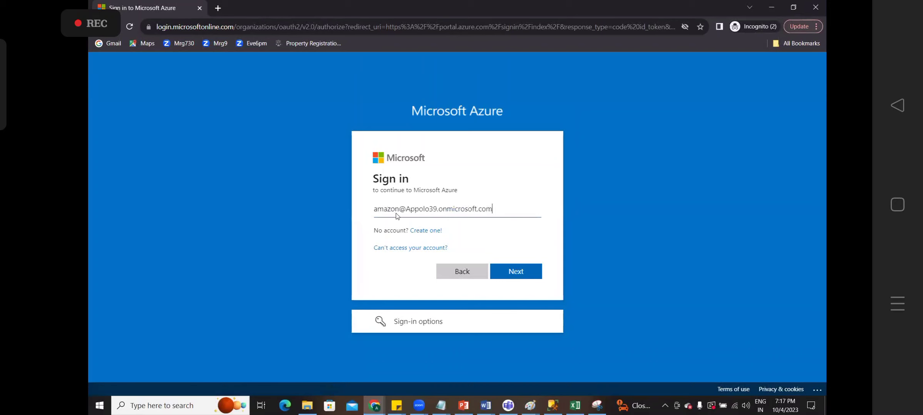
# Sign in with the AMAZON user's temporary password from the sticky note, and enter the current and new passwords in the password update form
pyautogui.press('Return')
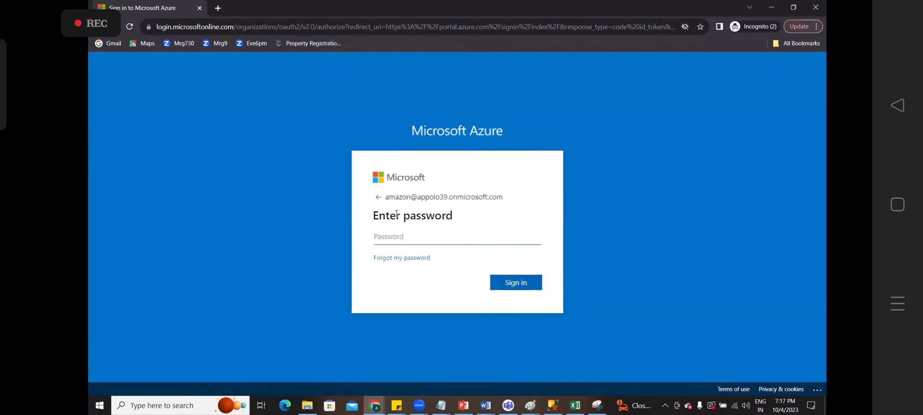
pyautogui.hotkey('alt', 'Tab')
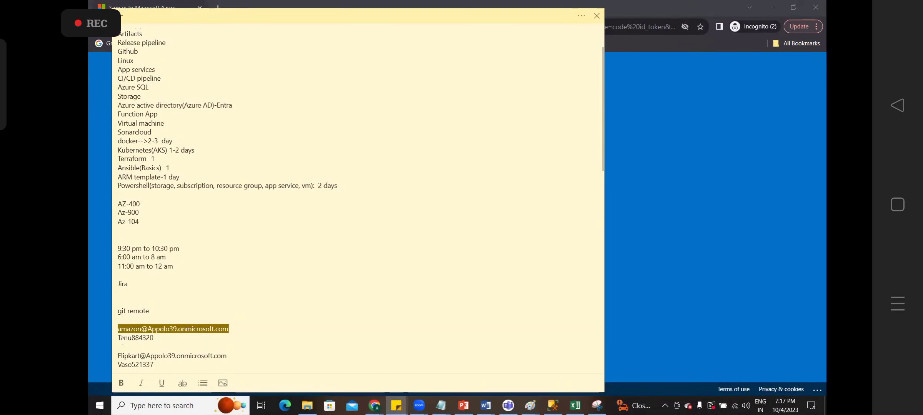
pyautogui.moveTo(161, 337); pyautogui.dragTo(115, 340)
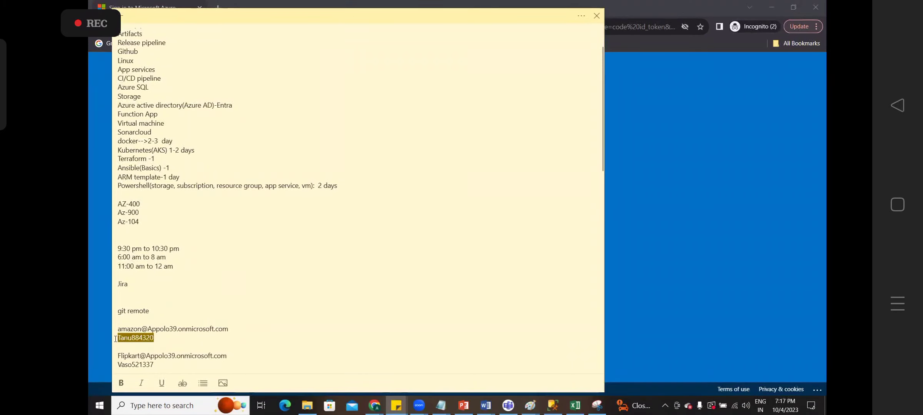
pyautogui.hotkey('alt', 'Tab')
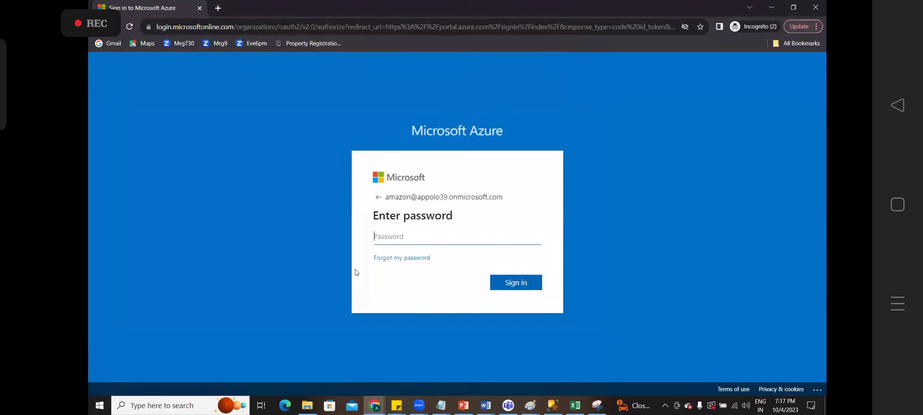
pyautogui.hotkey('ctrl', 'v')
pyautogui.press('Return')
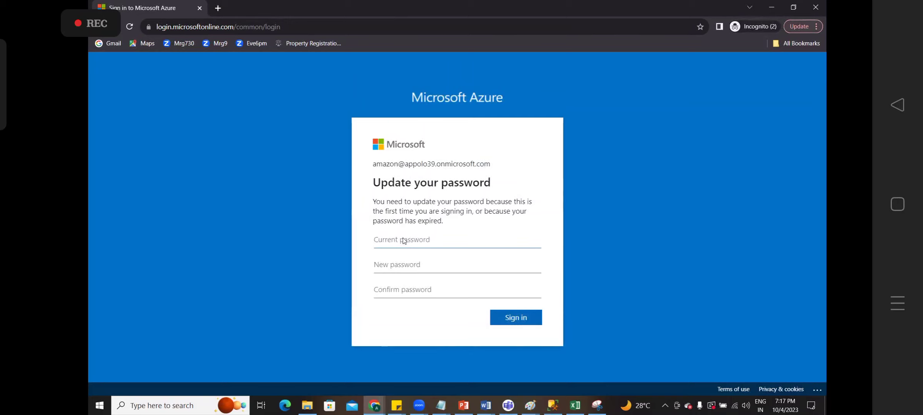
pyautogui.hotkey('ctrl', 'v')
pyautogui.write('••••••')
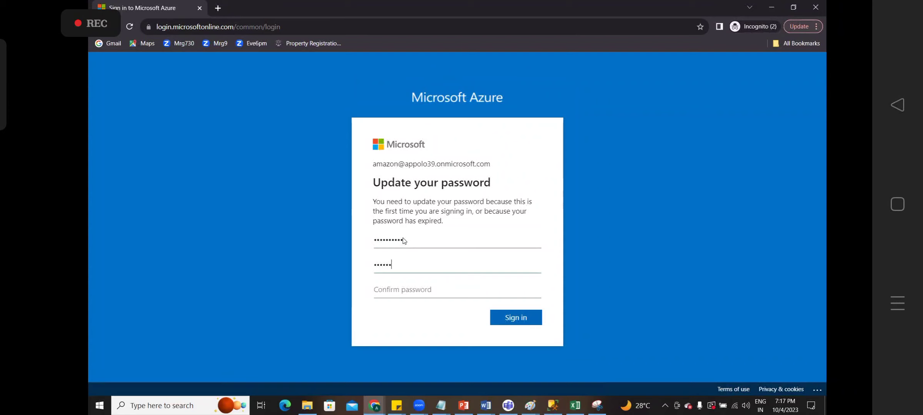
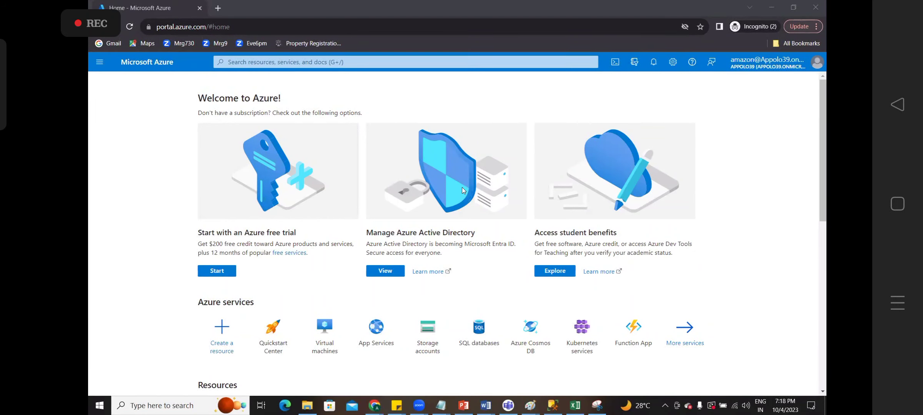
# Return to the administrator's Azure portal window and open Access control (IAM) for the Free Trial subscription
pyautogui.click(374, 406)
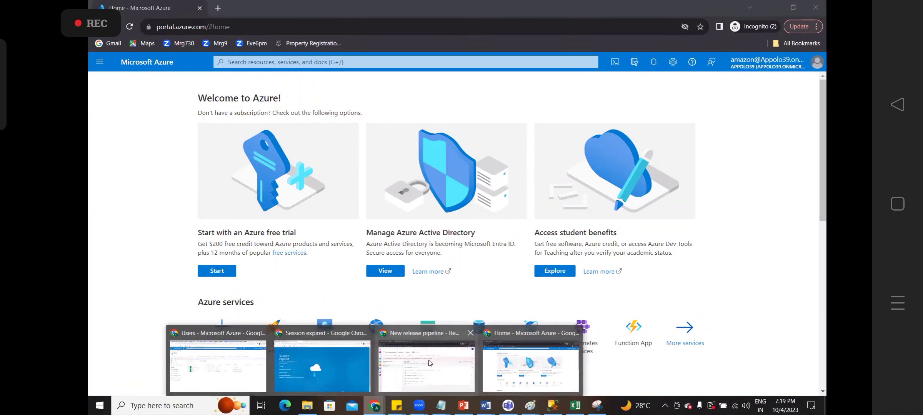
pyautogui.click(135, 236)
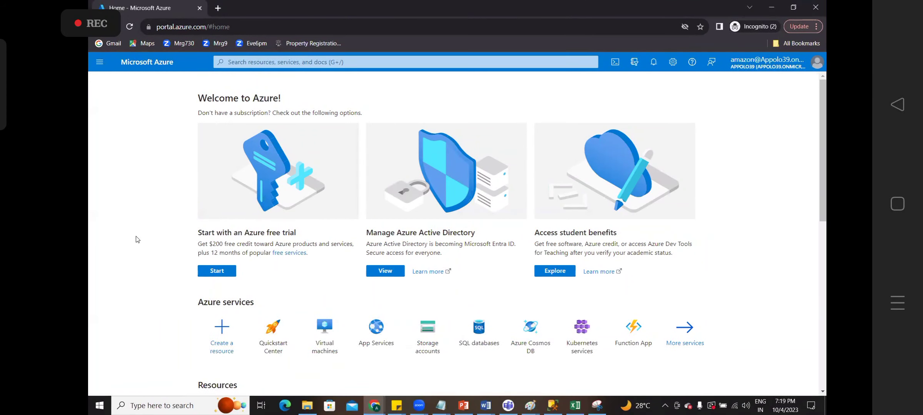
pyautogui.click(374, 406)
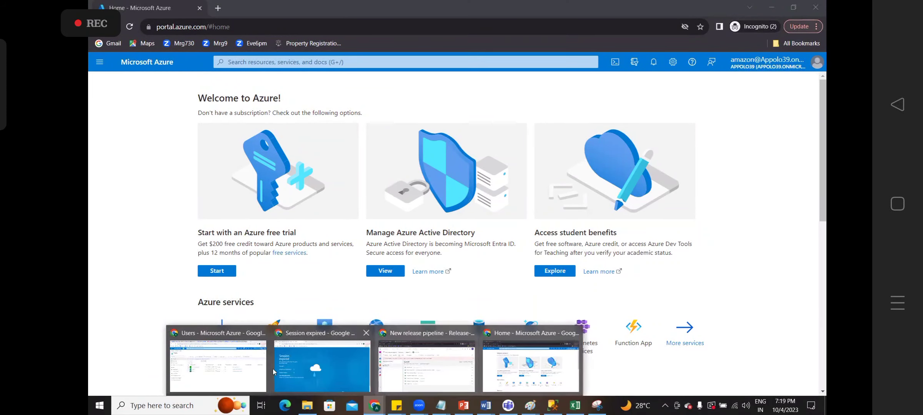
pyautogui.click(250, 374)
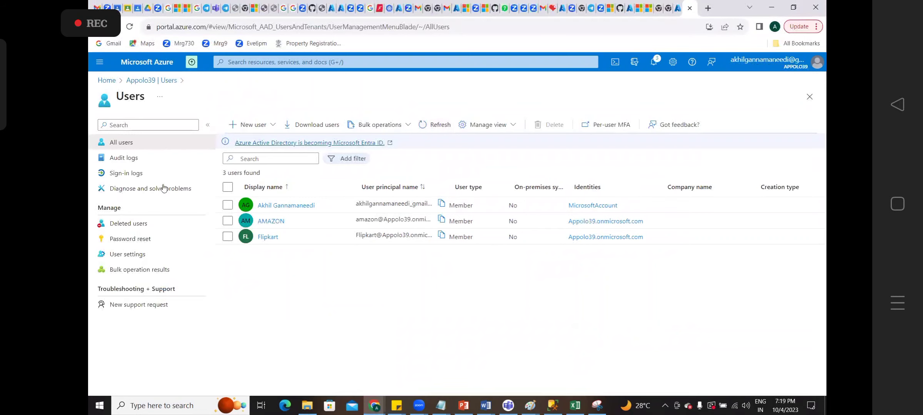
pyautogui.click(106, 80)
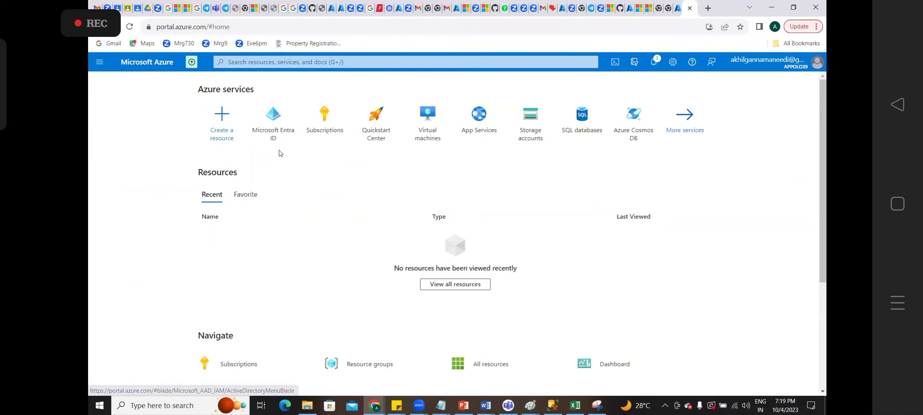
pyautogui.click(312, 131)
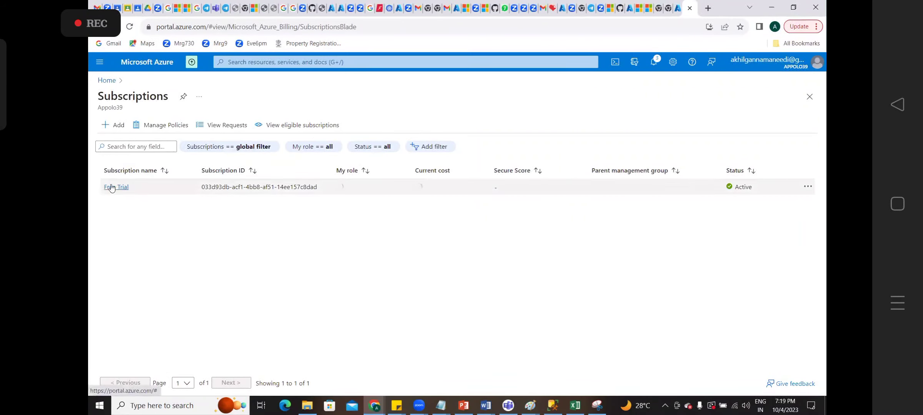
pyautogui.click(111, 188)
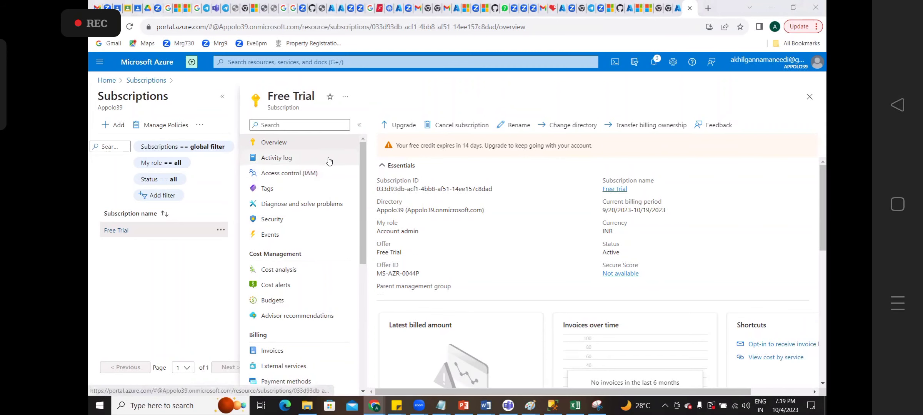
pyautogui.click(308, 174)
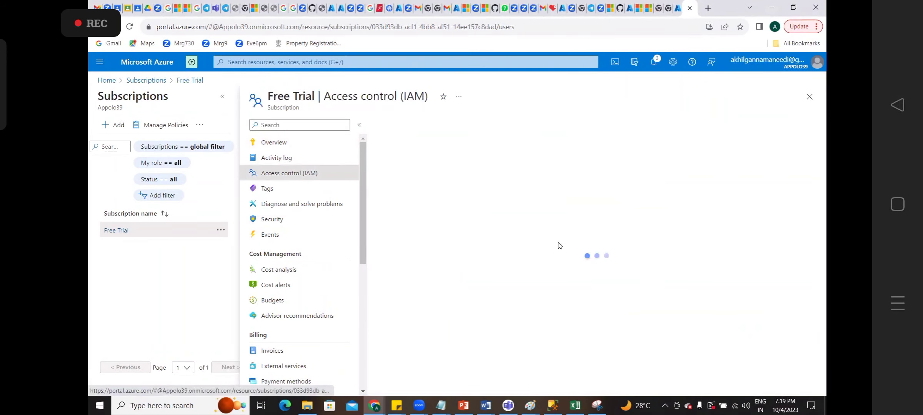
# Start a new role assignment on the subscription with the privileged administrator role Contributor
pyautogui.click(423, 347)
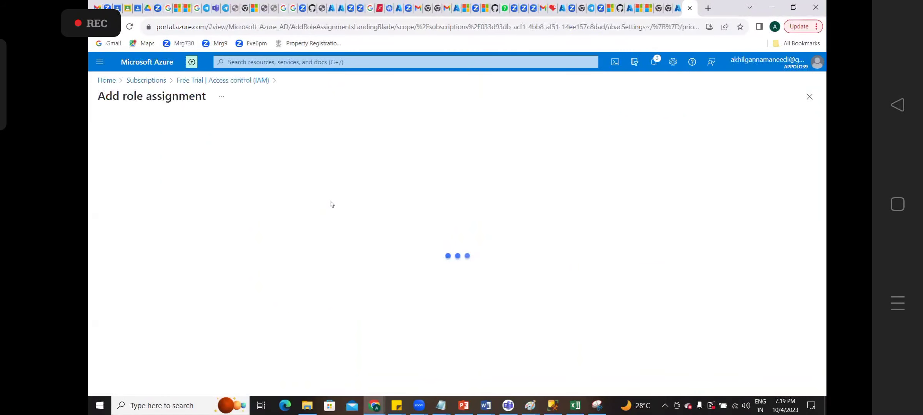
pyautogui.click(192, 182)
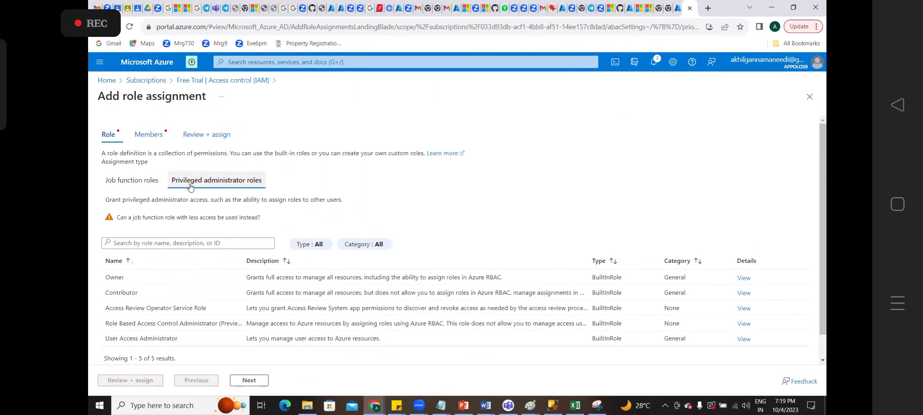
pyautogui.click(235, 299)
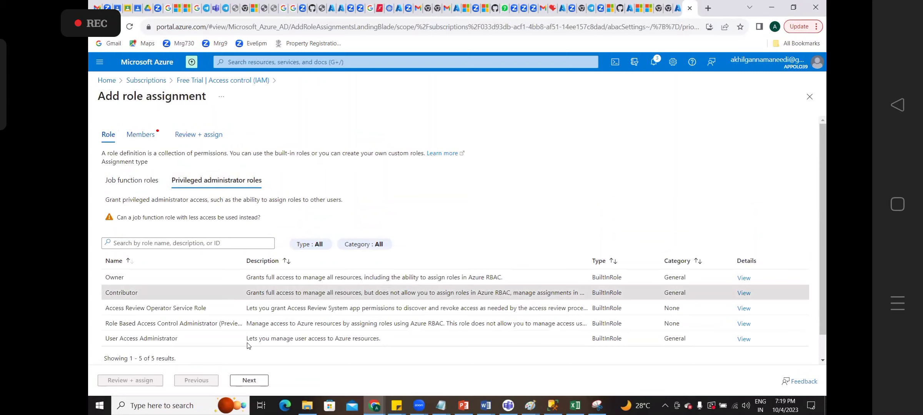
pyautogui.click(250, 380)
# Add the AMAZON user as the role's member, then review and assign the role
pyautogui.click(197, 213)
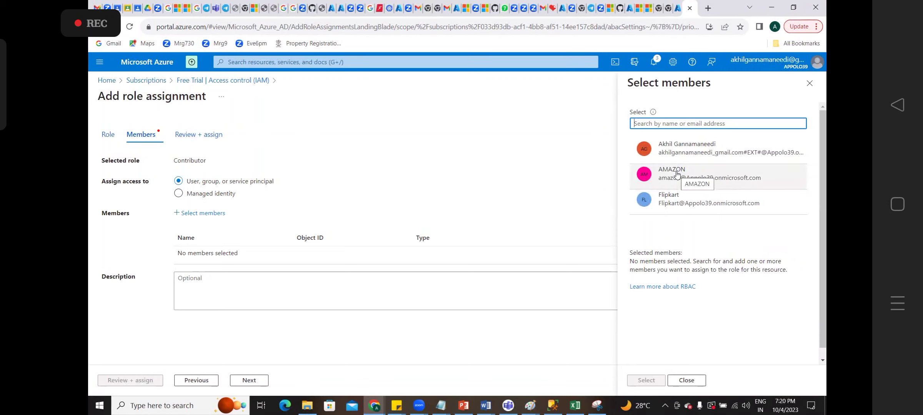
pyautogui.click(677, 173)
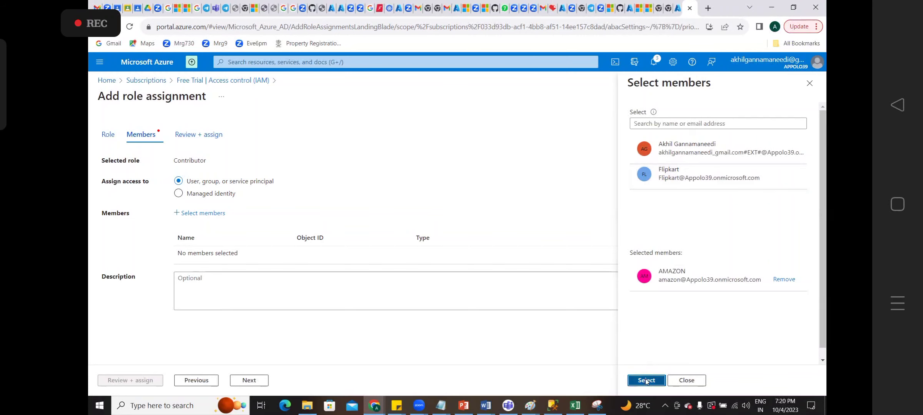
pyautogui.click(646, 381)
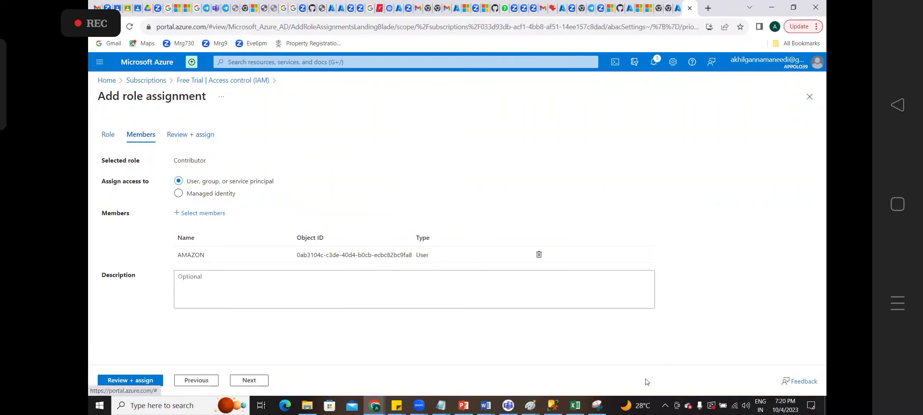
pyautogui.click(134, 381)
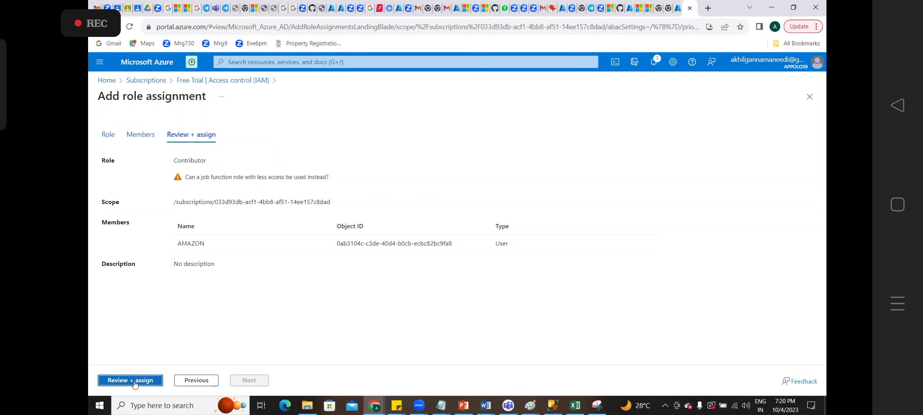
pyautogui.click(133, 381)
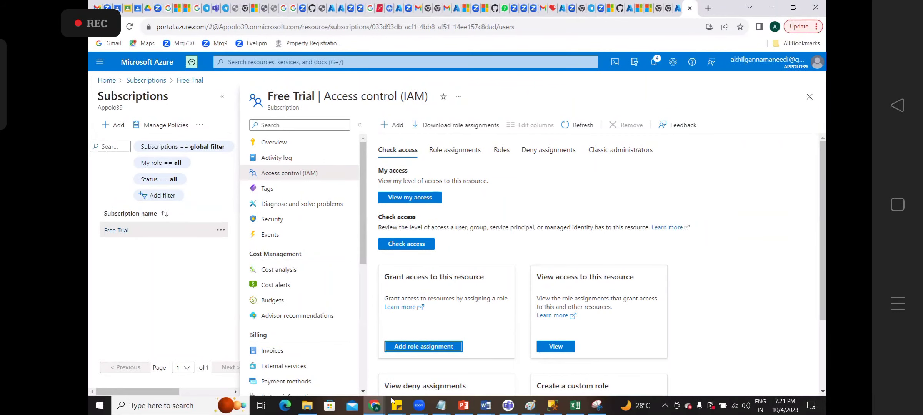
# Reload the AMAZON user's portal in the incognito window and search for Subscriptions to check the user's access
pyautogui.moveTo(375, 406)
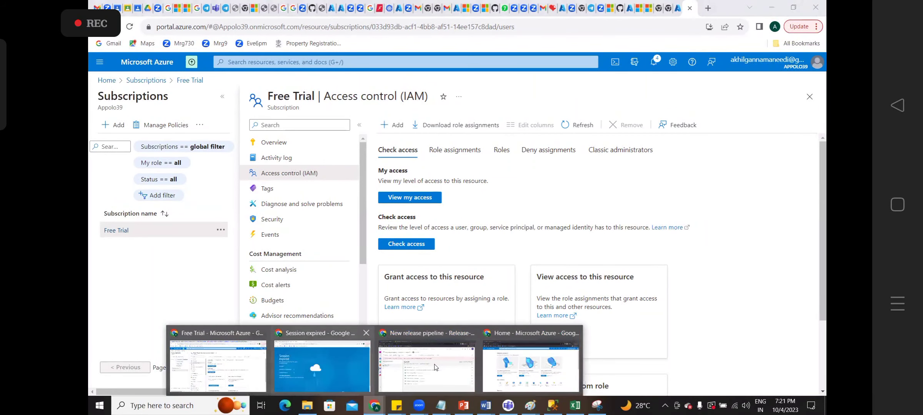
pyautogui.click(521, 368)
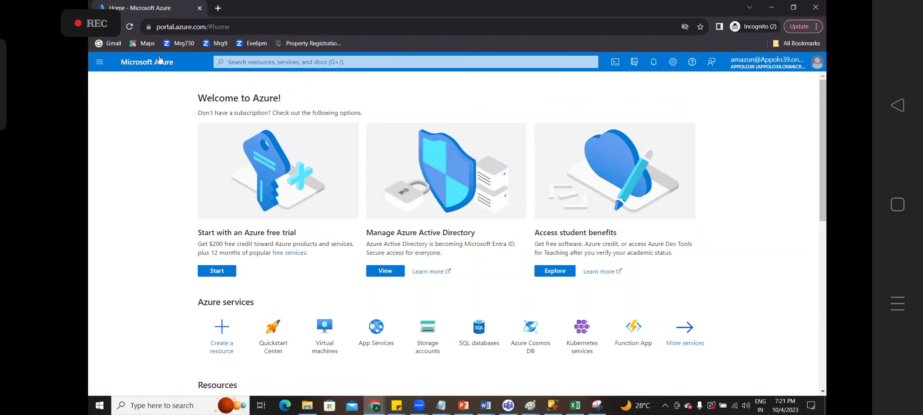
pyautogui.click(126, 30)
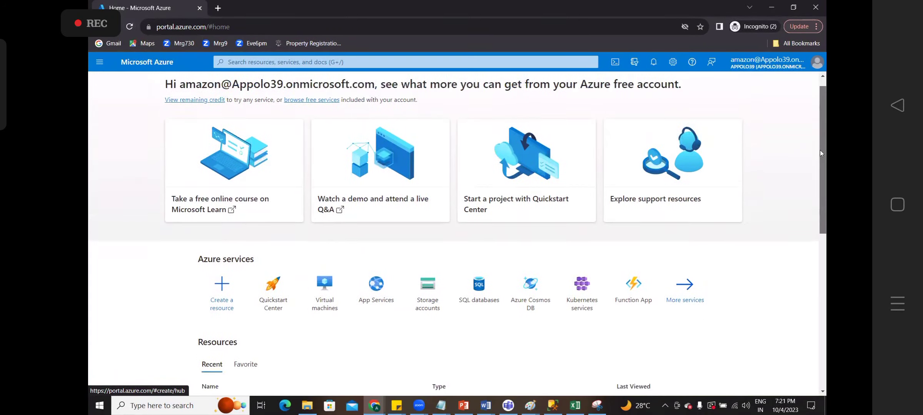
pyautogui.click(316, 62)
pyautogui.write('subscr')
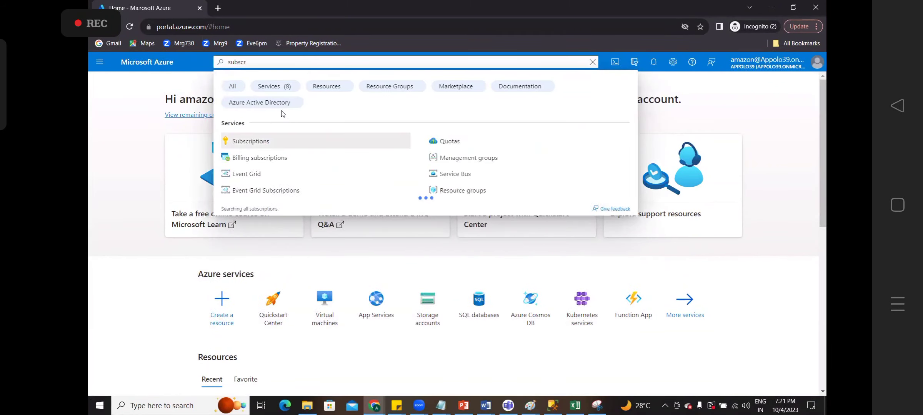
pyautogui.click(246, 142)
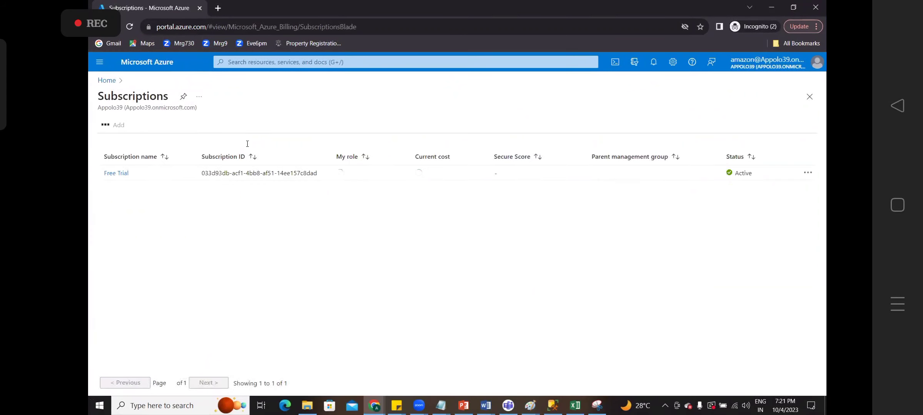
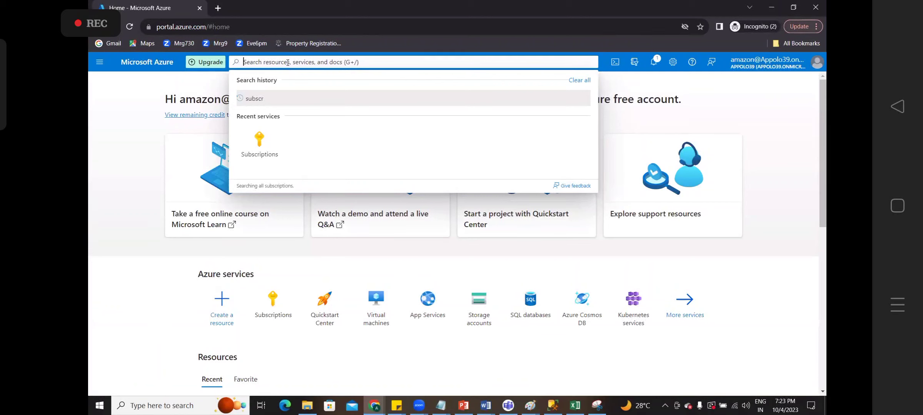
# Switch back to the administrator's portal window and open the users' sign-in logs in Microsoft Entra ID
pyautogui.click(342, 379)
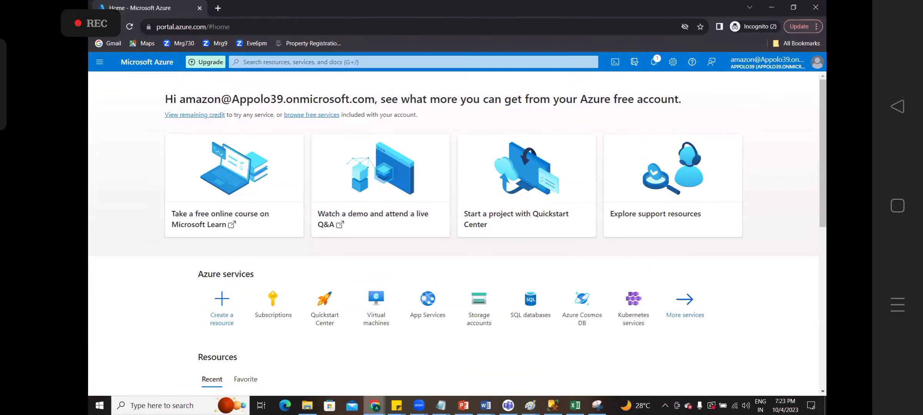
pyautogui.click(374, 406)
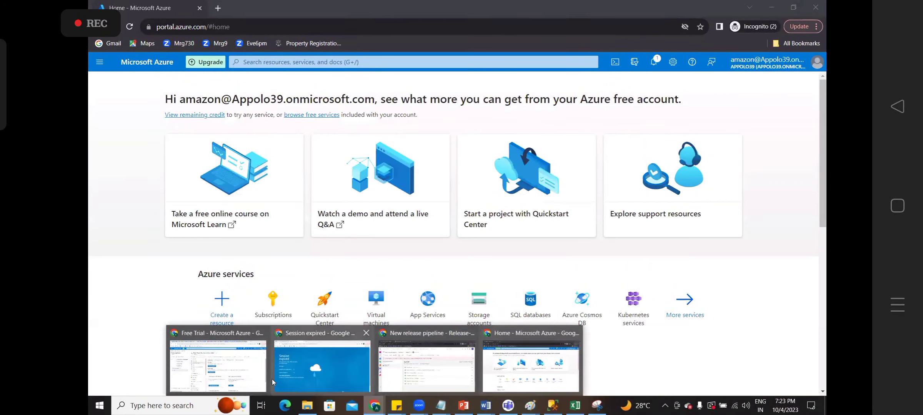
pyautogui.click(225, 363)
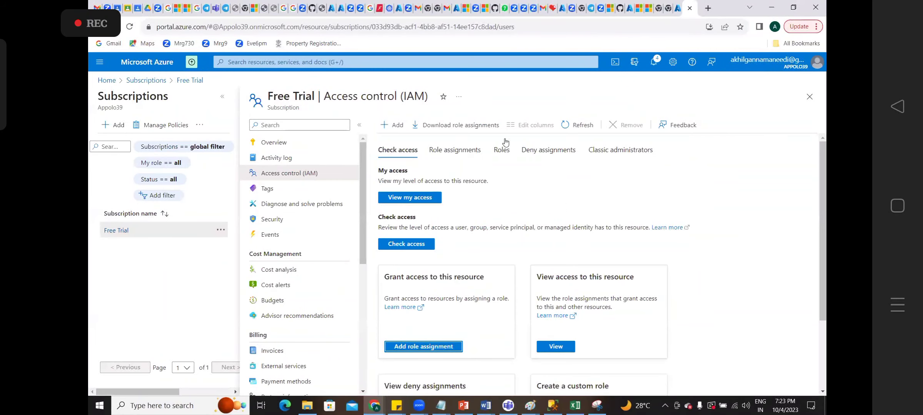
pyautogui.click(306, 62)
pyautogui.click(293, 169)
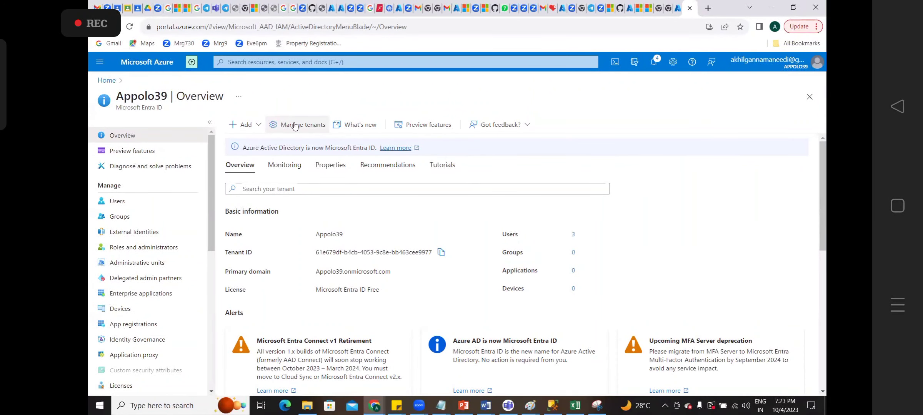
pyautogui.click(115, 201)
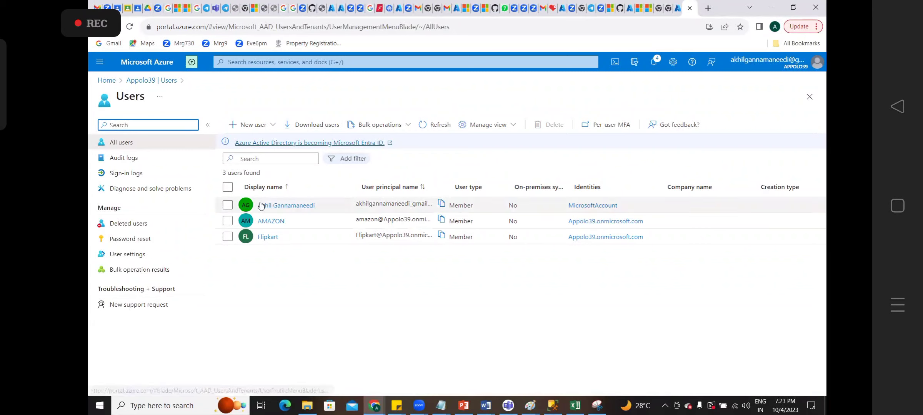
pyautogui.click(130, 174)
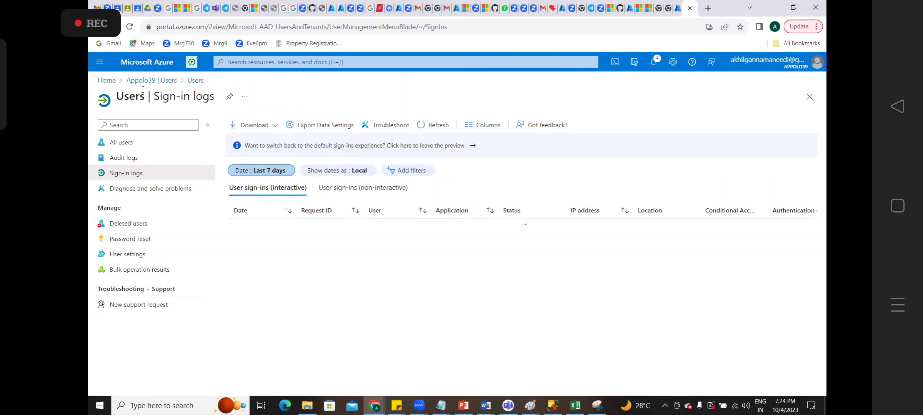
# Go back to the user list, select the AMAZON user, and review the interactive sign-in logs for the last 7 days
pyautogui.click(98, 26)
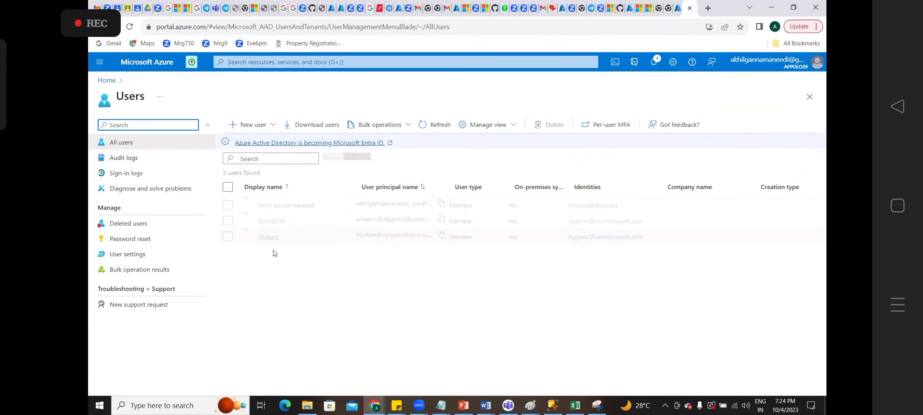
pyautogui.click(228, 221)
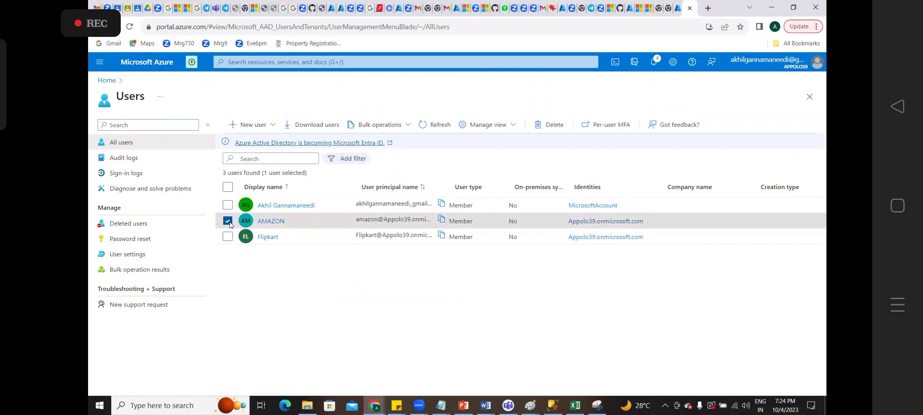
pyautogui.click(125, 173)
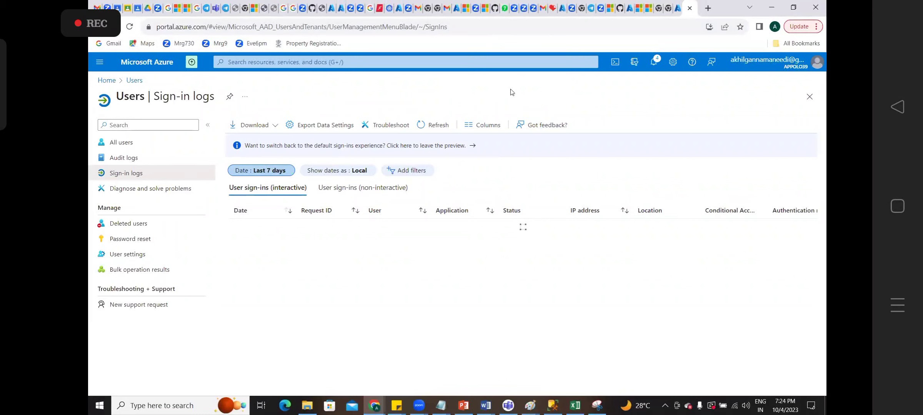
pyautogui.click(517, 58)
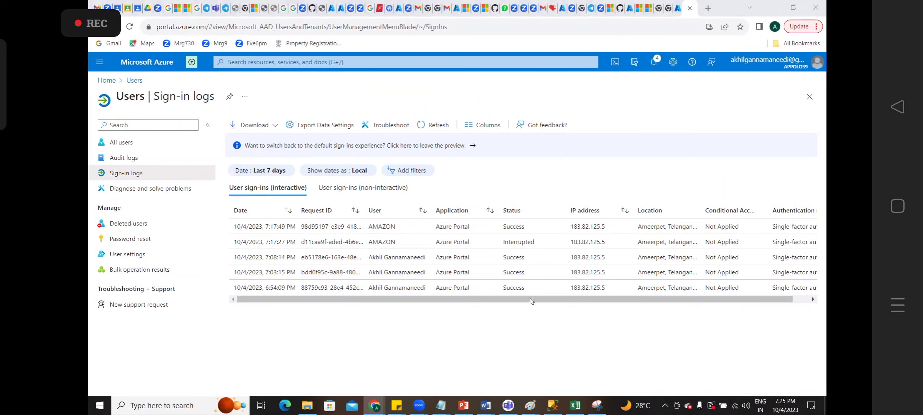
pyautogui.moveTo(510, 297); pyautogui.dragTo(453, 309)
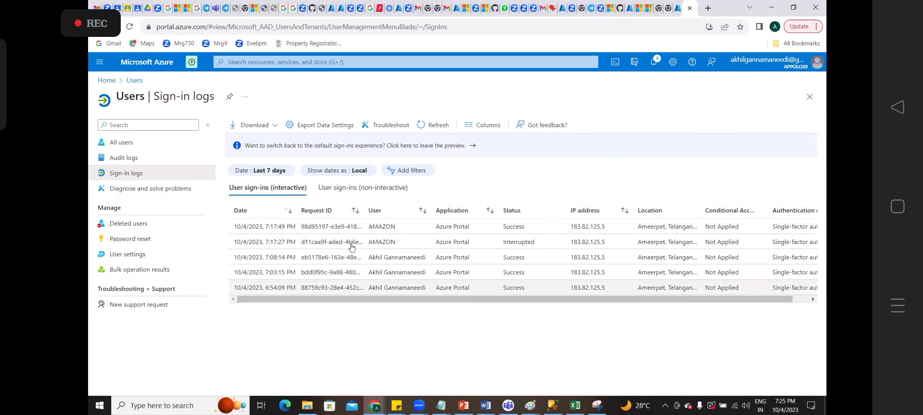
# Look at the self-service password reset and deleted users pages, and return to the portal home page
pyautogui.click(131, 240)
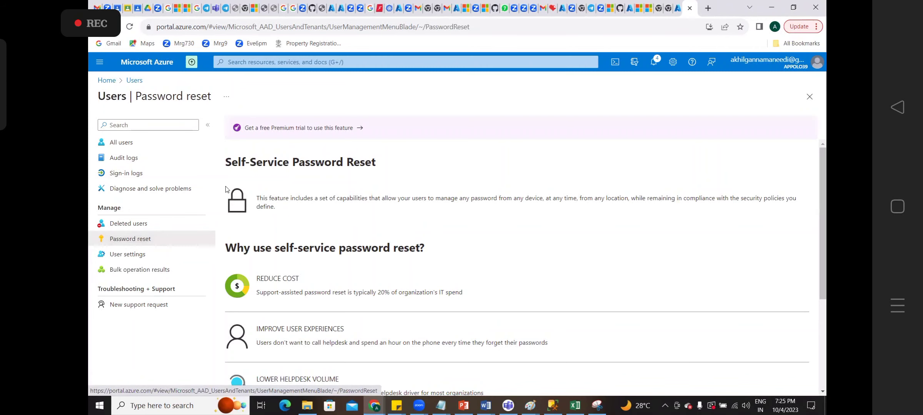
pyautogui.click(138, 225)
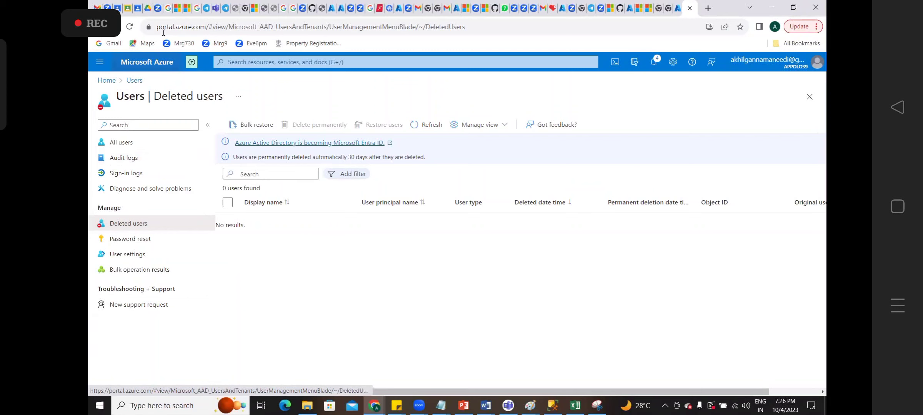
pyautogui.click(153, 63)
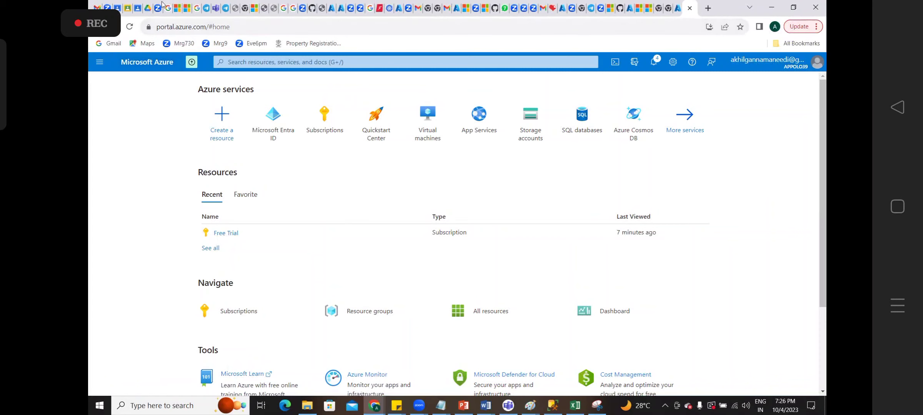
# Switch to Google Classroom to look at the MS-AZURE+DevOps 9:00 AM class stream, and return to the Azure portal
pyautogui.click(137, 8)
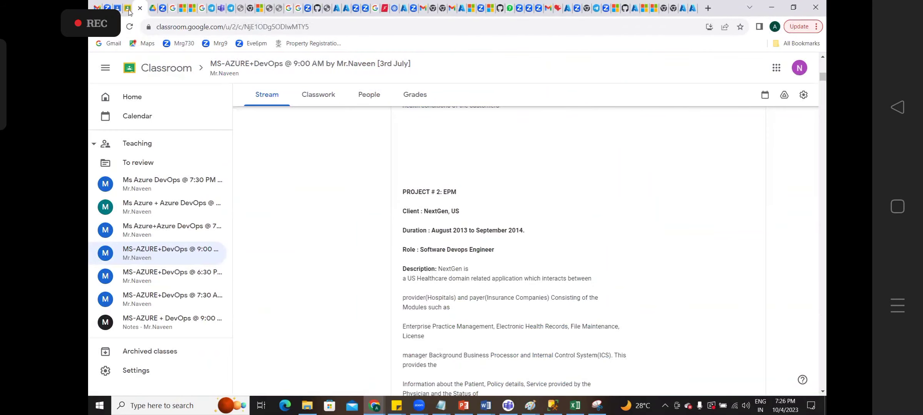
pyautogui.click(128, 12)
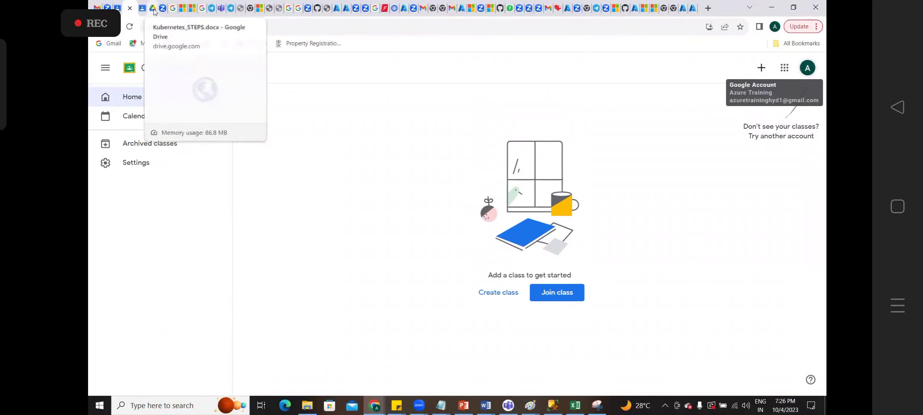
pyautogui.click(142, 8)
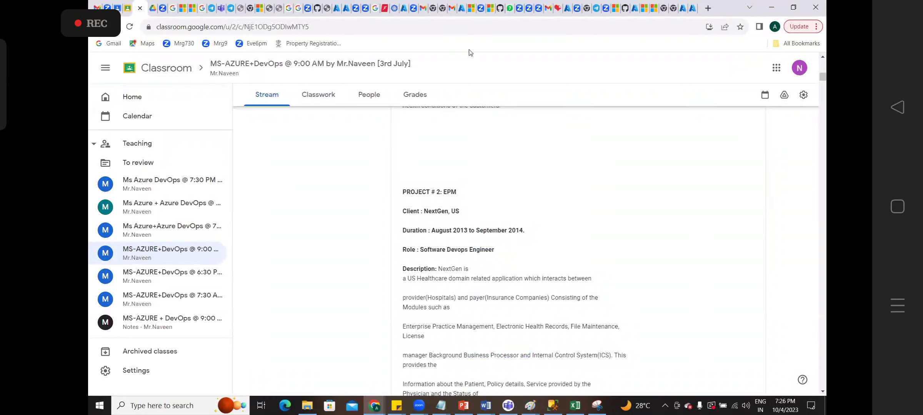
pyautogui.click(692, 8)
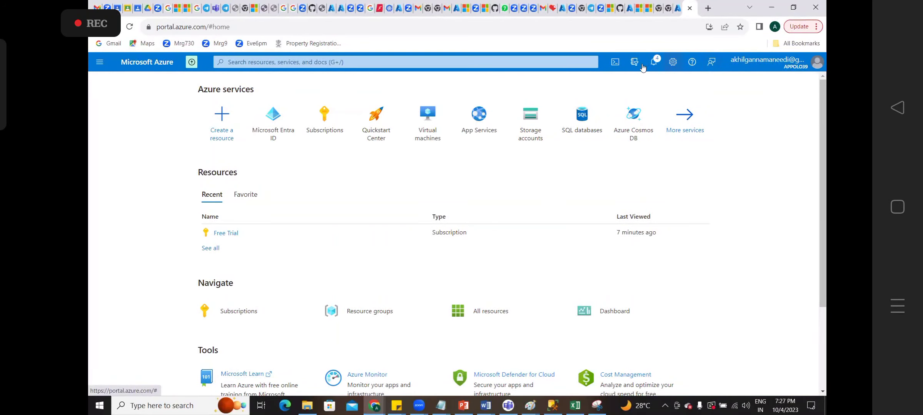
# Look at the Cloud Shell welcome pane and the directories and subscriptions settings, and close Cloud Shell
pyautogui.click(611, 60)
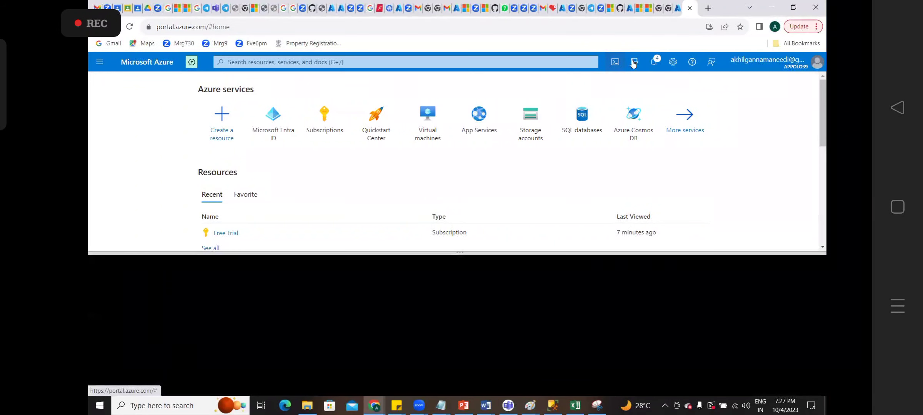
pyautogui.click(673, 62)
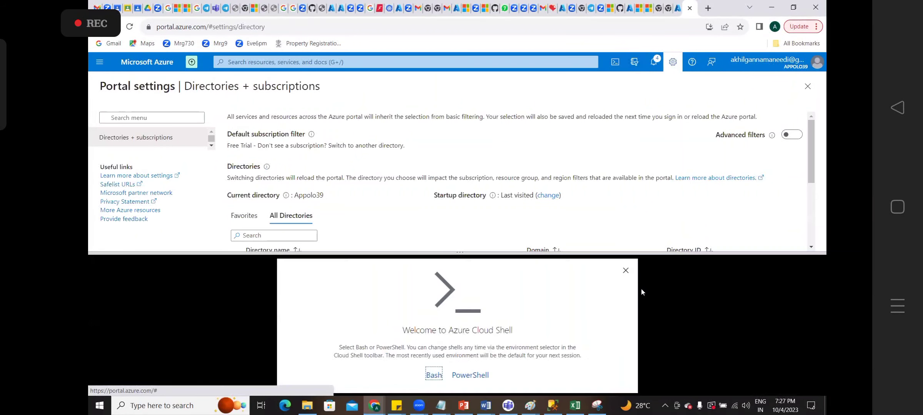
pyautogui.click(626, 270)
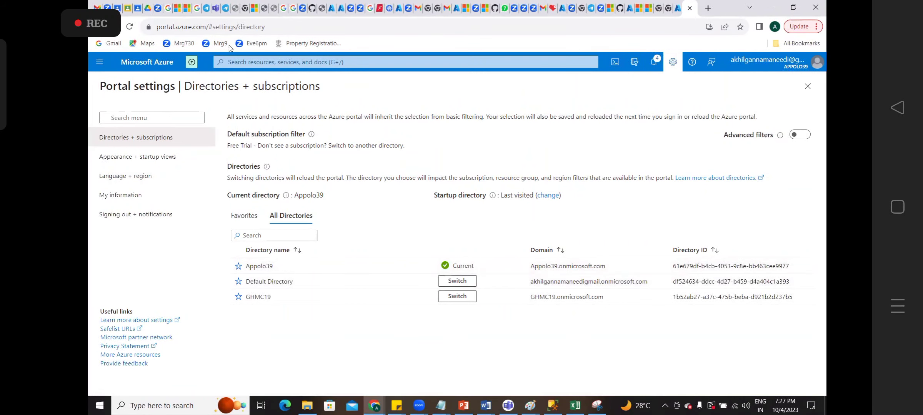
# Open the tenant list in Microsoft Entra ID, select the GHMC19 tenant, and start its deletion
pyautogui.click(265, 64)
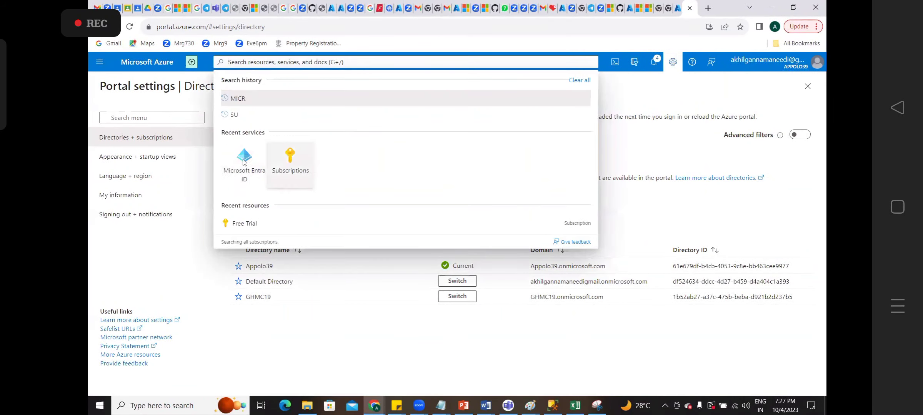
pyautogui.click(246, 161)
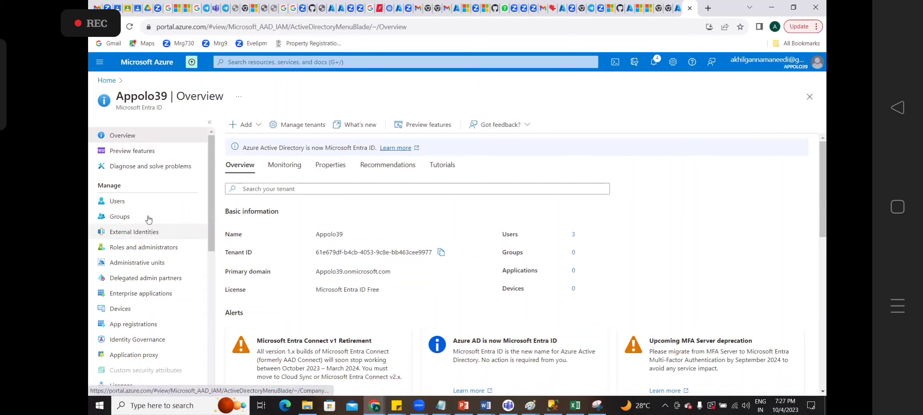
pyautogui.click(289, 125)
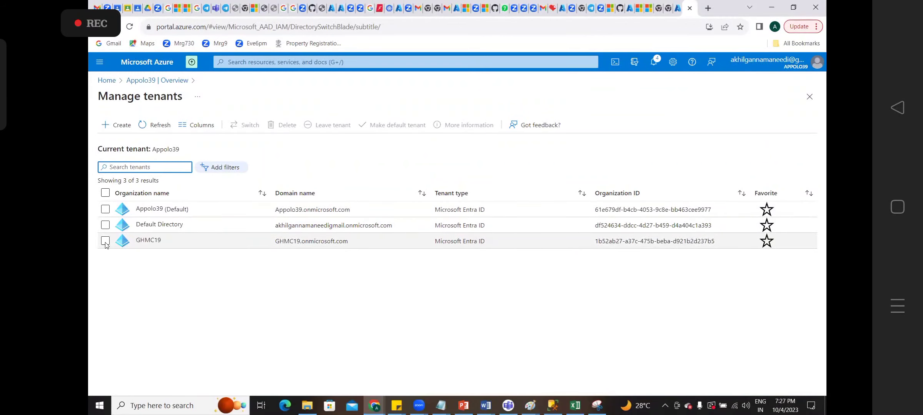
pyautogui.click(105, 240)
pyautogui.click(272, 130)
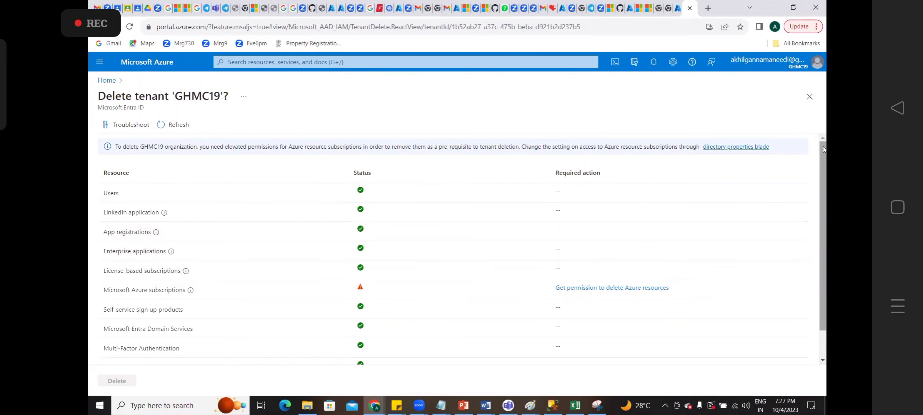
# From the required action for Azure subscriptions, enable access management for Azure resources in GHMC19's properties, save, and return to the home page
pyautogui.moveTo(823, 185); pyautogui.dragTo(823, 228)
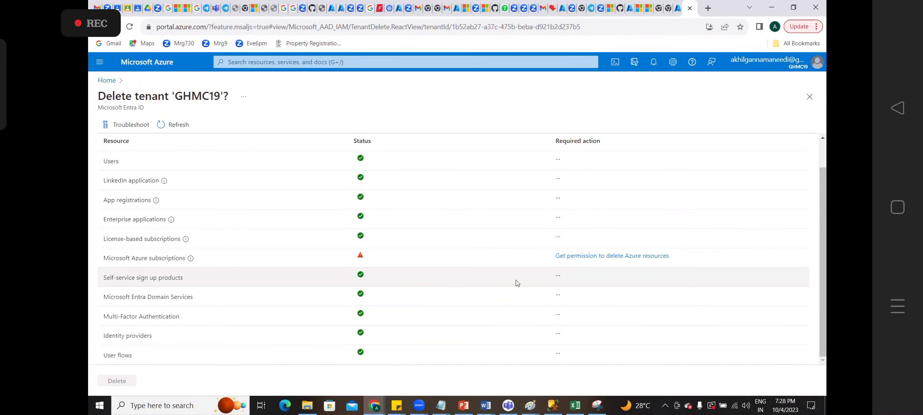
pyautogui.click(605, 257)
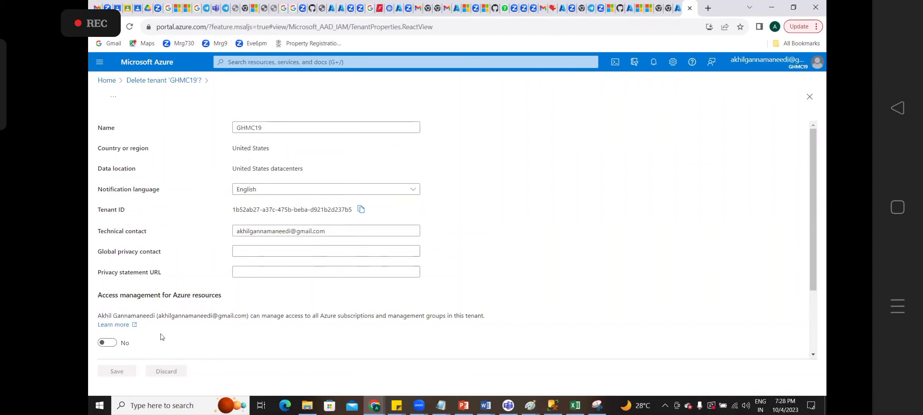
pyautogui.click(108, 344)
pyautogui.click(105, 371)
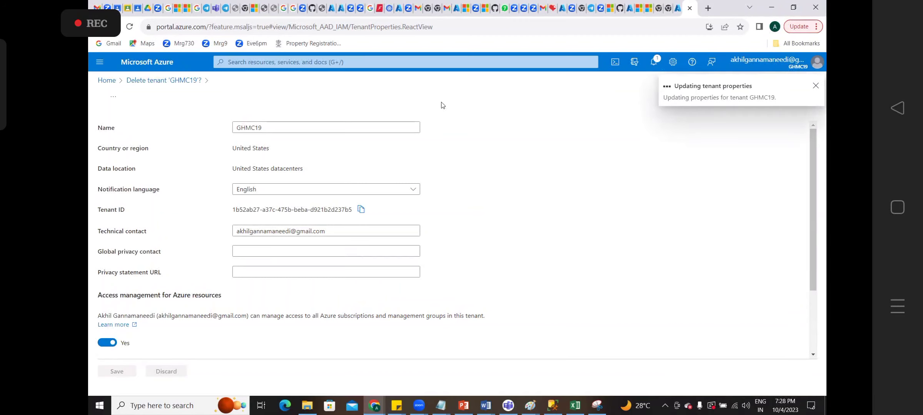
pyautogui.click(168, 66)
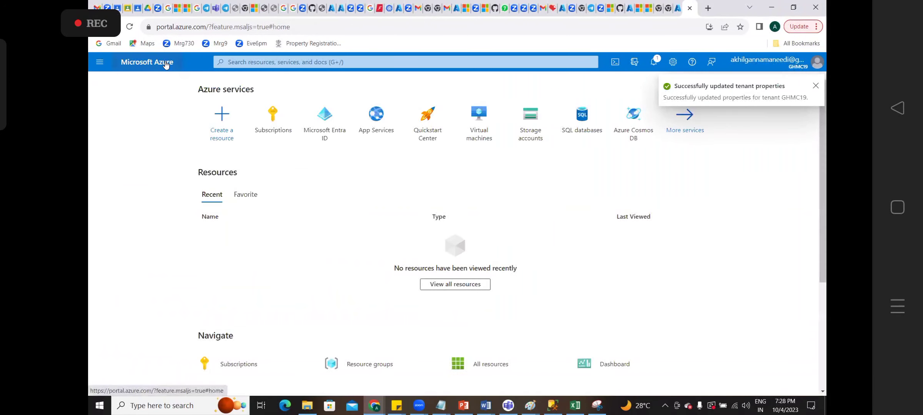